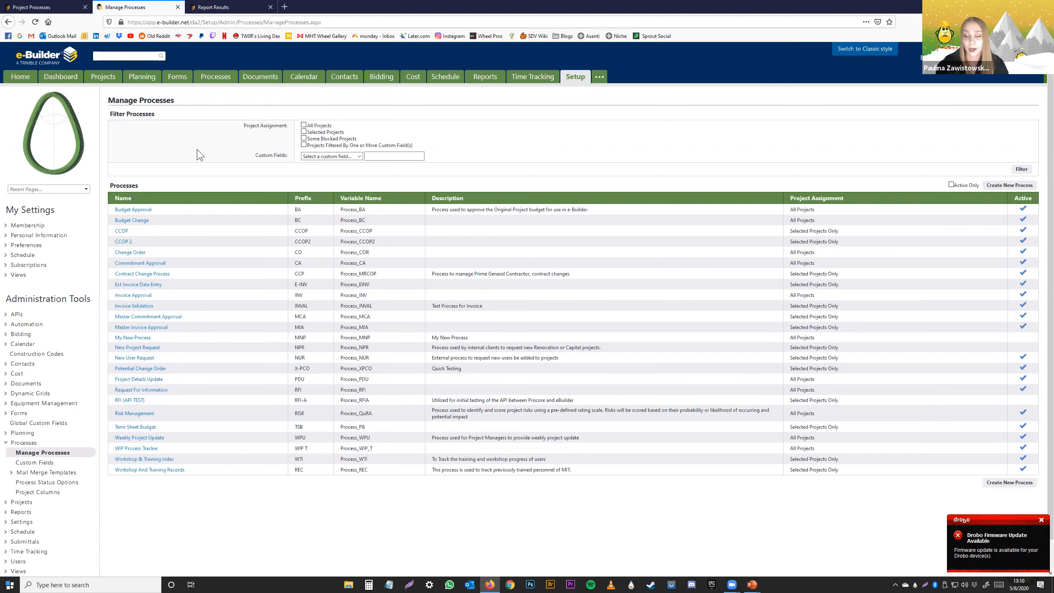
Open the RFI v1.0 workflow of the Request For Information process in the workflow designer and enlarge the designer window
click(145, 391)
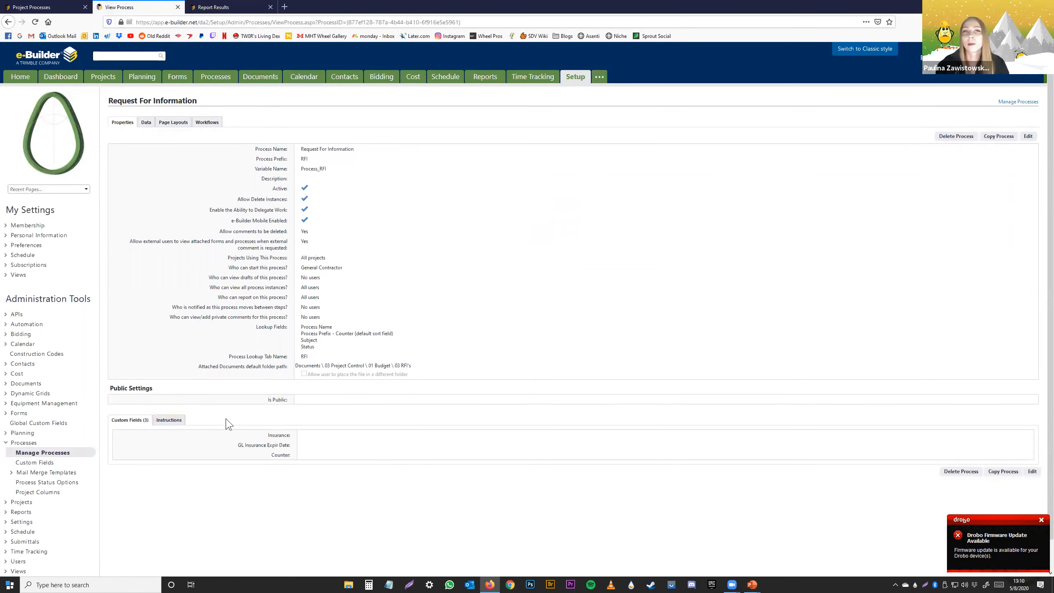
click(217, 129)
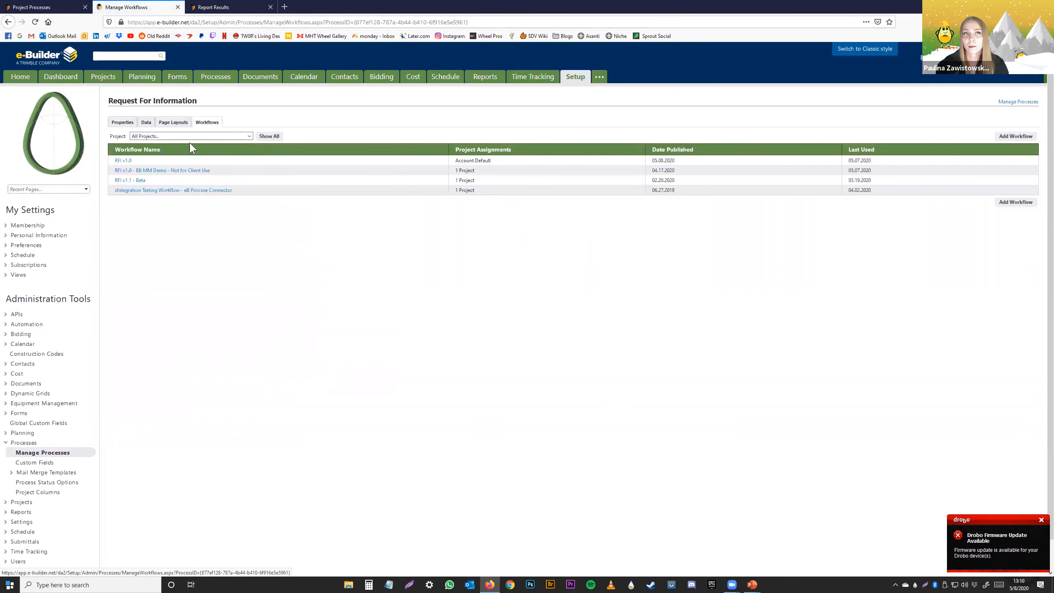
click(126, 161)
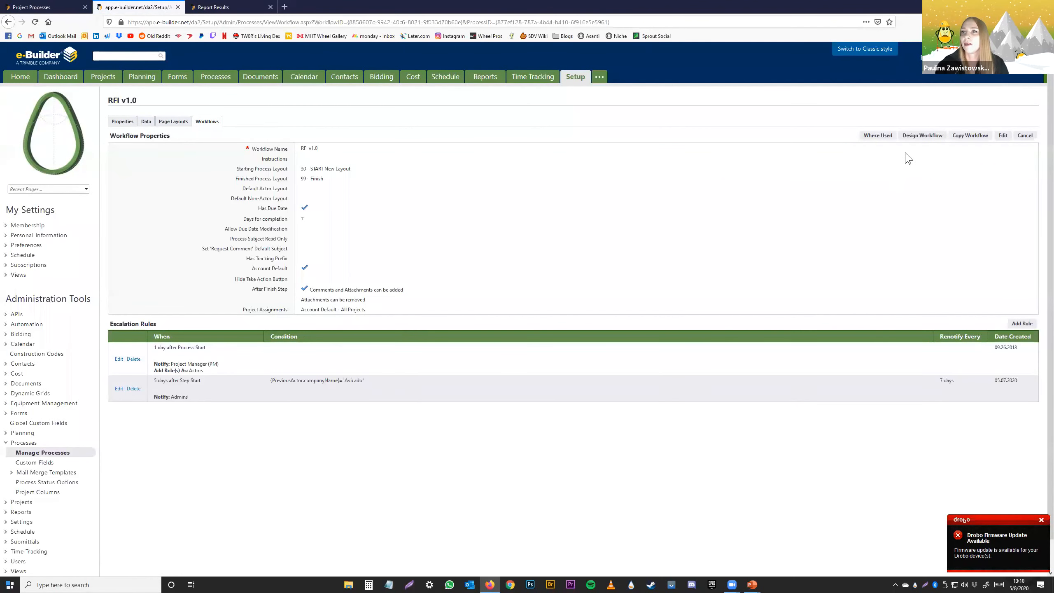
click(914, 137)
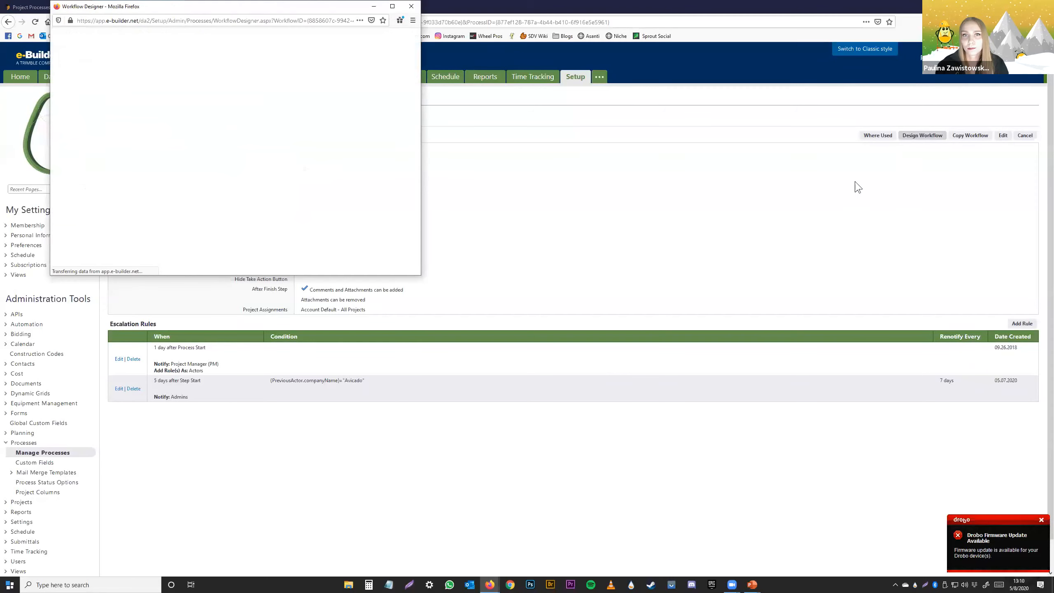
click(334, 143)
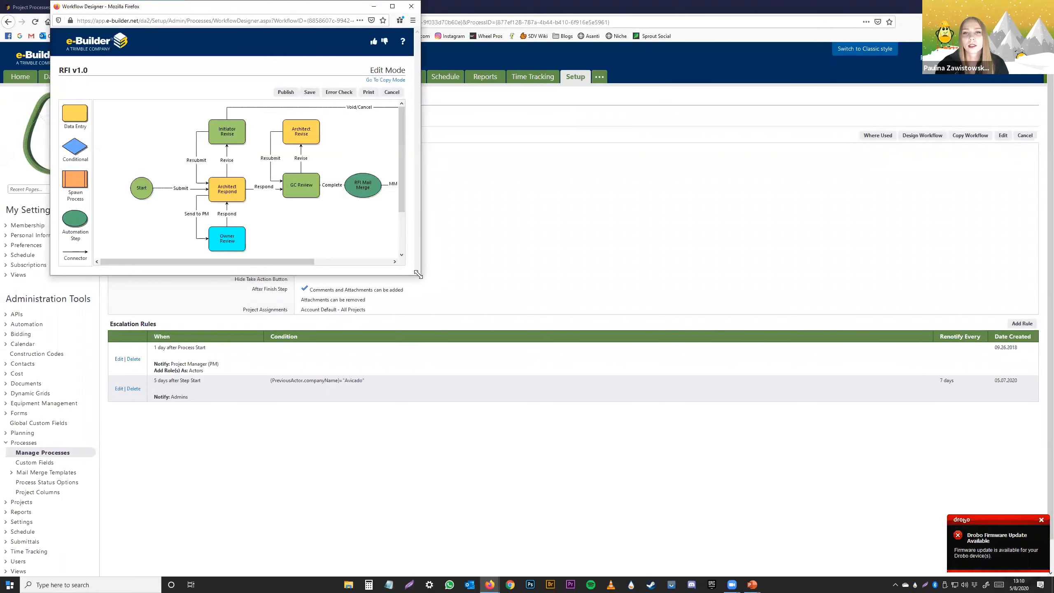
drag(418, 276, 740, 386)
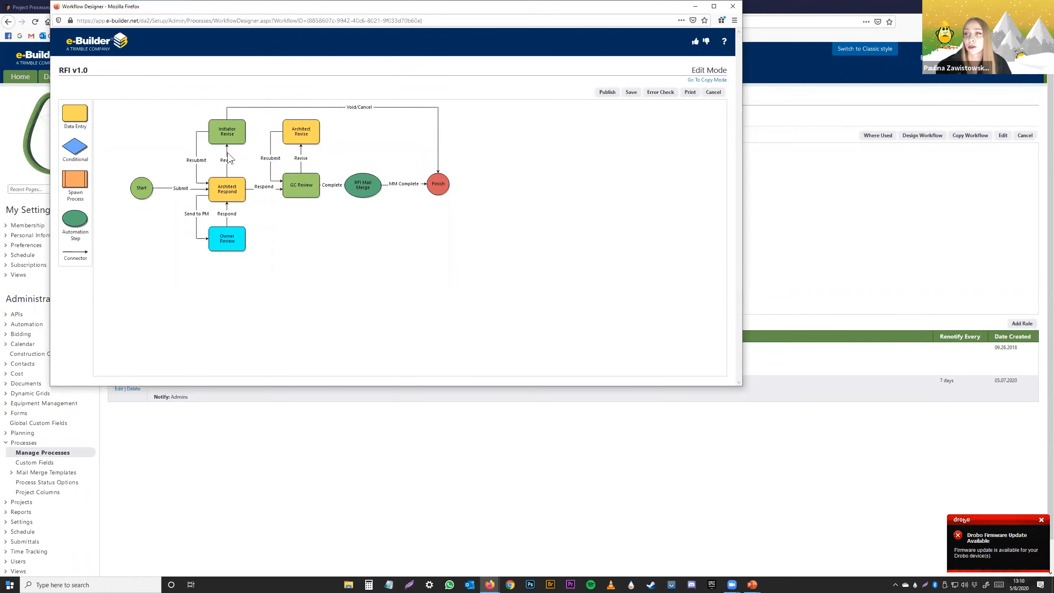
Open the Revise action of the Architect Respond step for editing
right_click(229, 195)
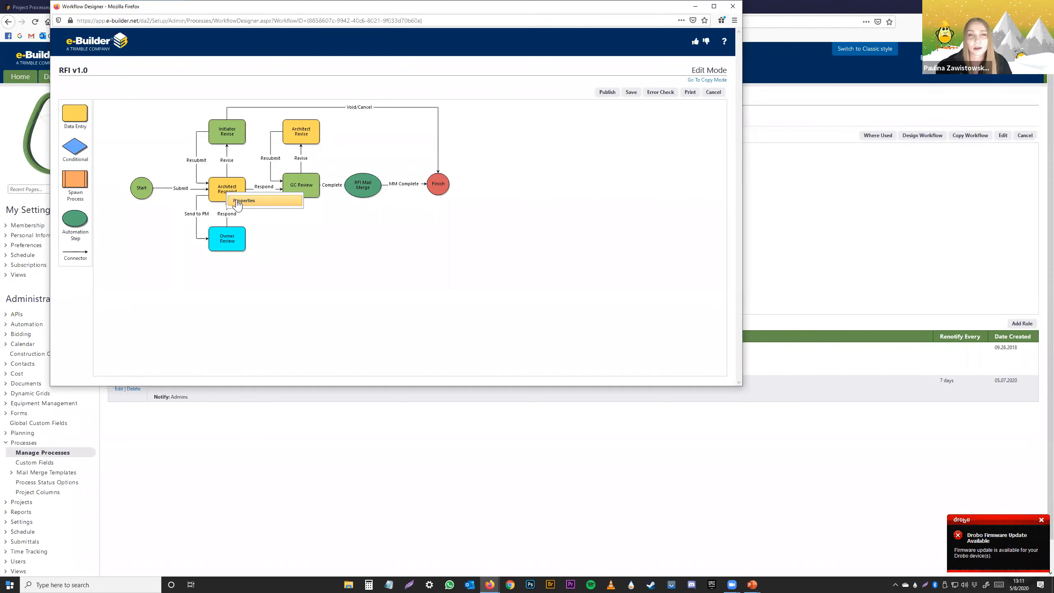
click(238, 201)
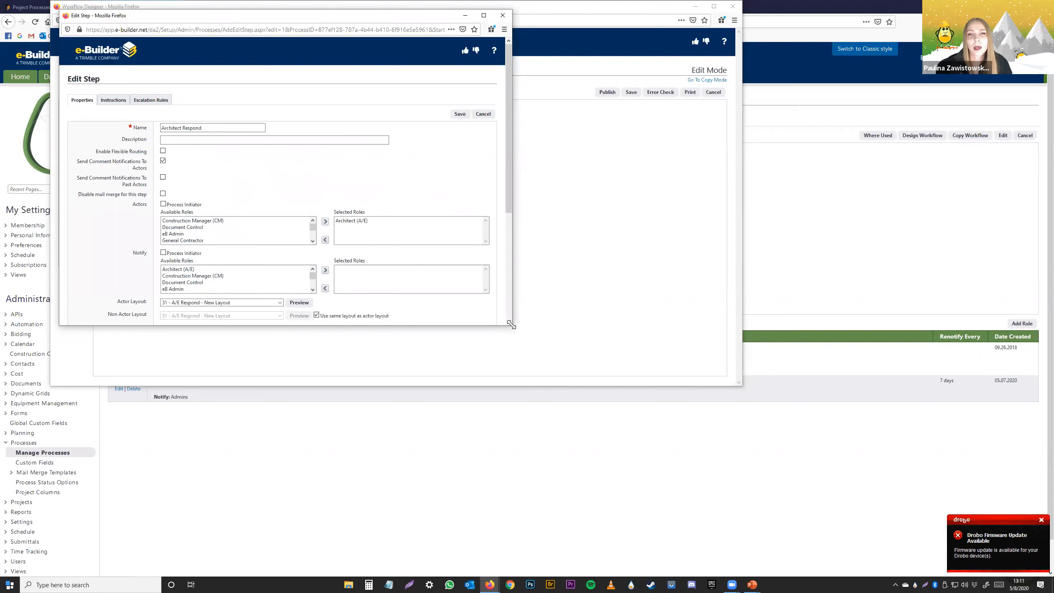
drag(512, 325, 864, 514)
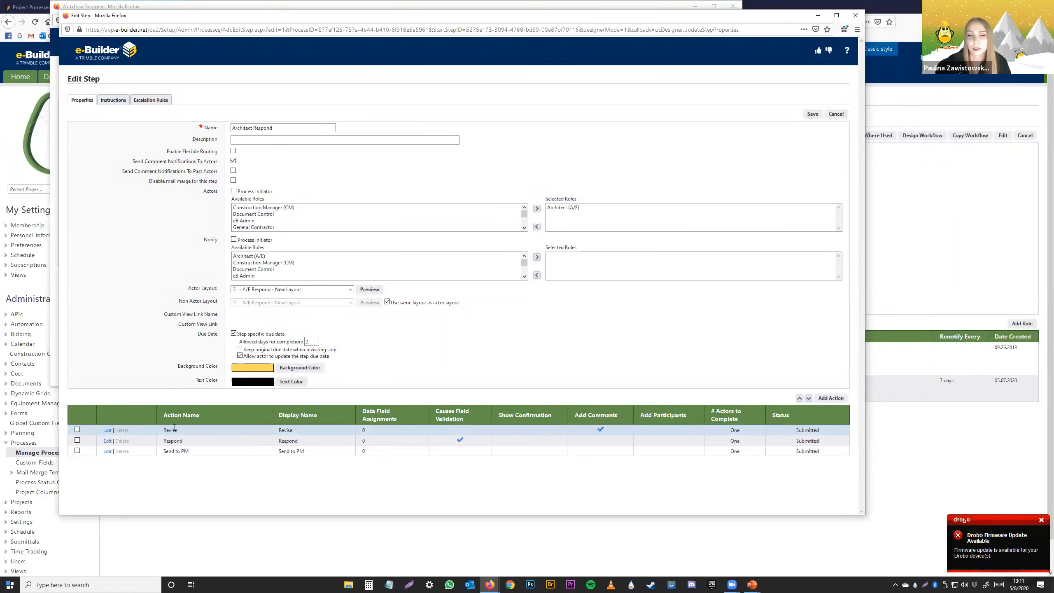
click(107, 431)
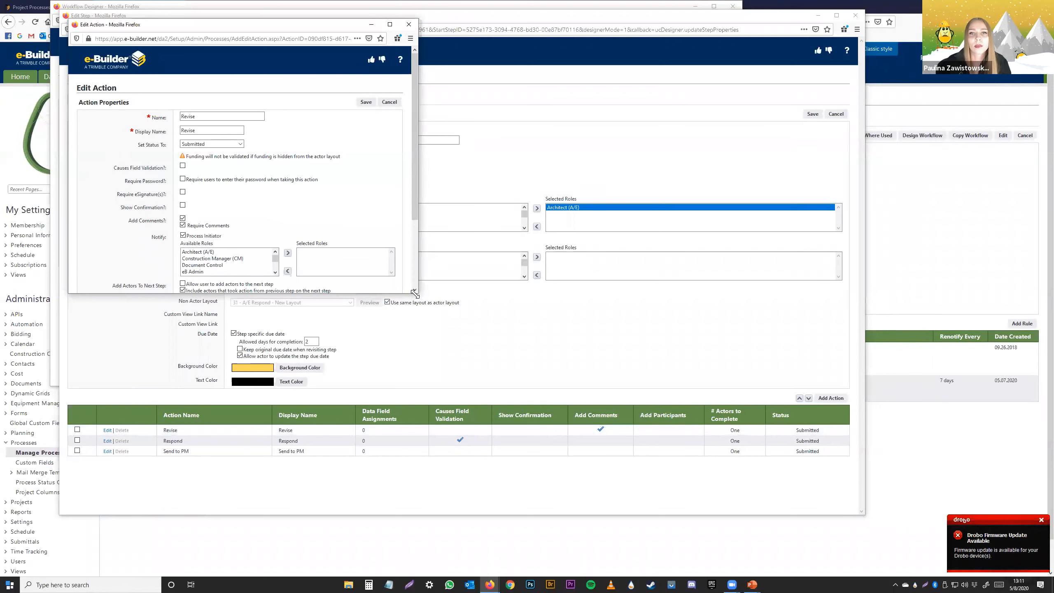
drag(415, 293, 767, 475)
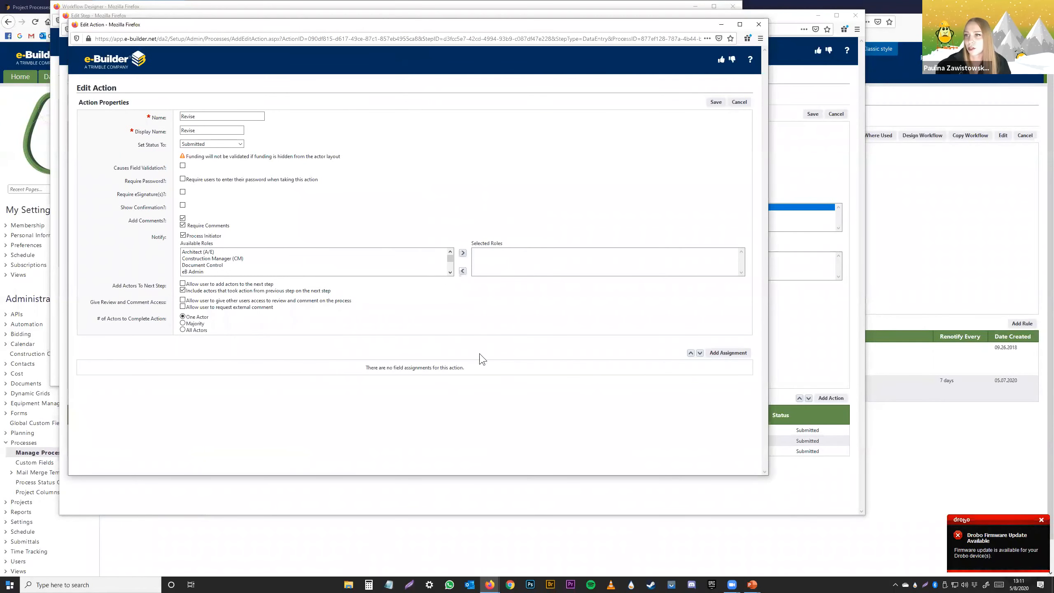
Start a new field assignment for the Revise action with Revision Counter as the field to assign
click(741, 351)
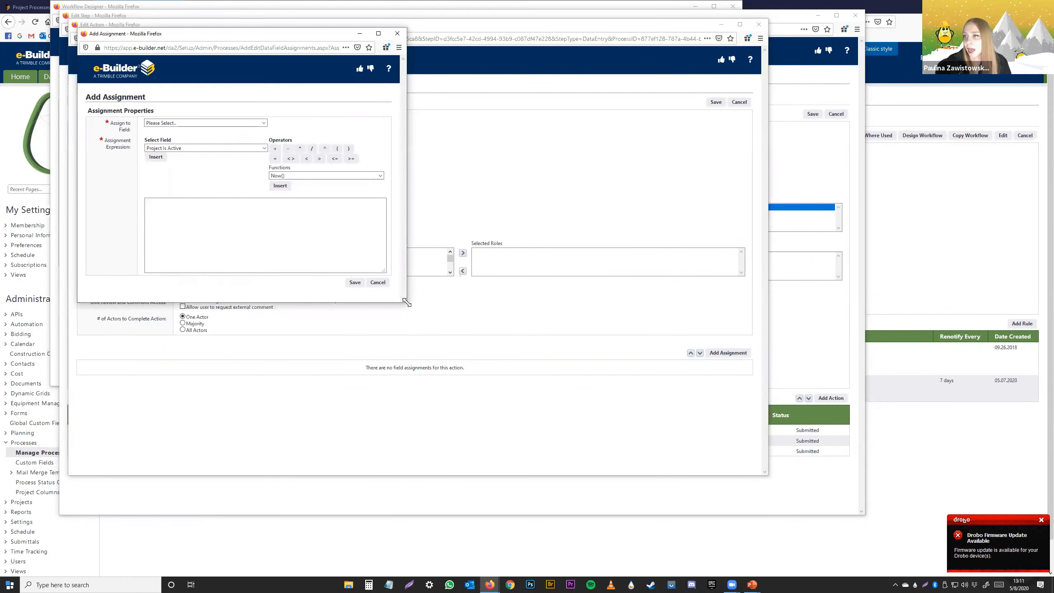
drag(406, 302, 688, 439)
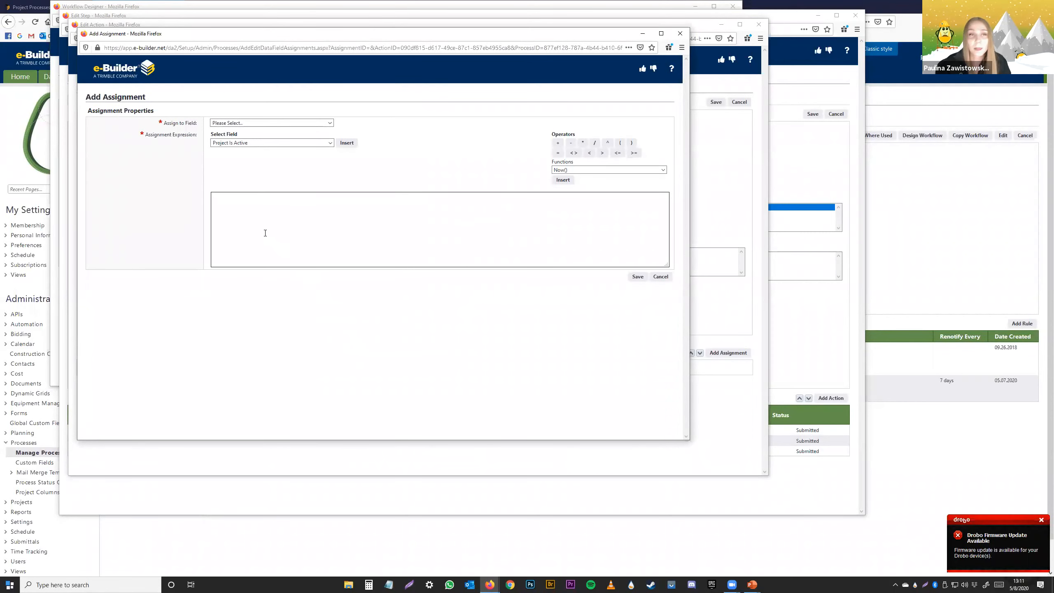
click(255, 122)
text(rev)
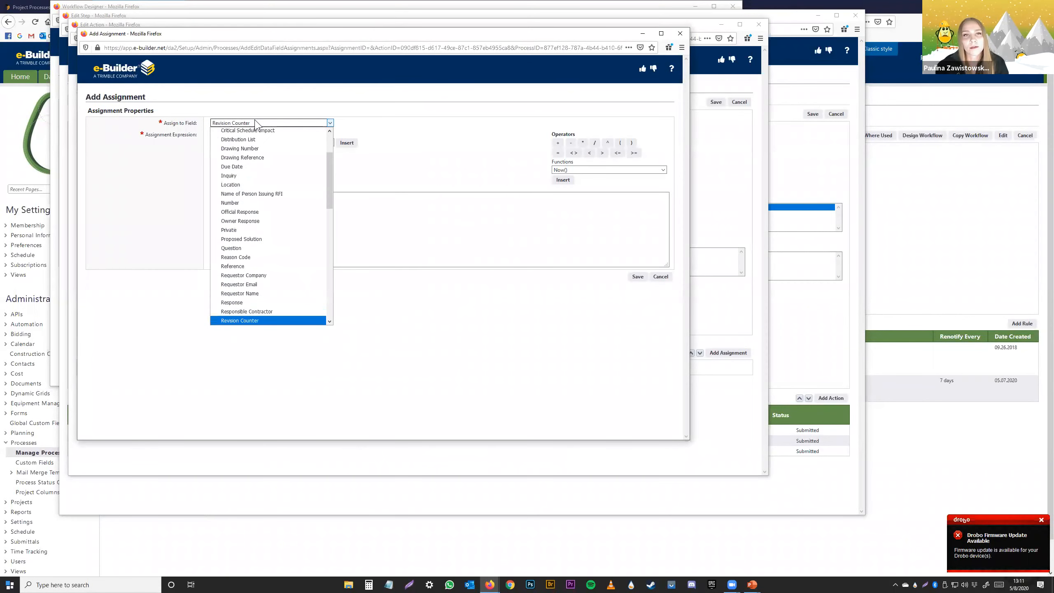
key(Return)
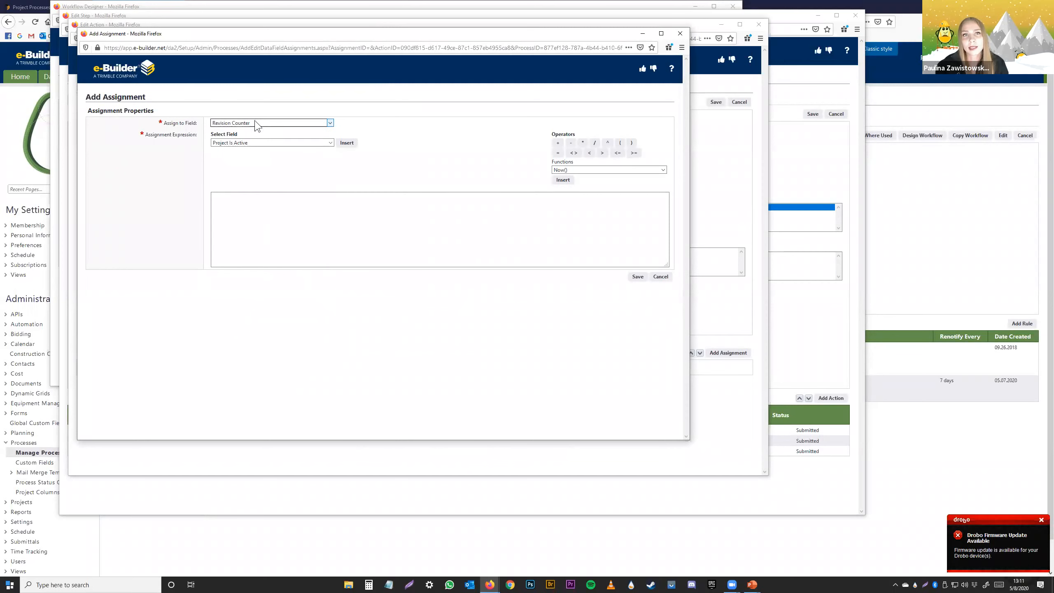
Set the assignment expression to {DataField.Revision Counter}+1 and save the assignment
click(258, 143)
text(r)
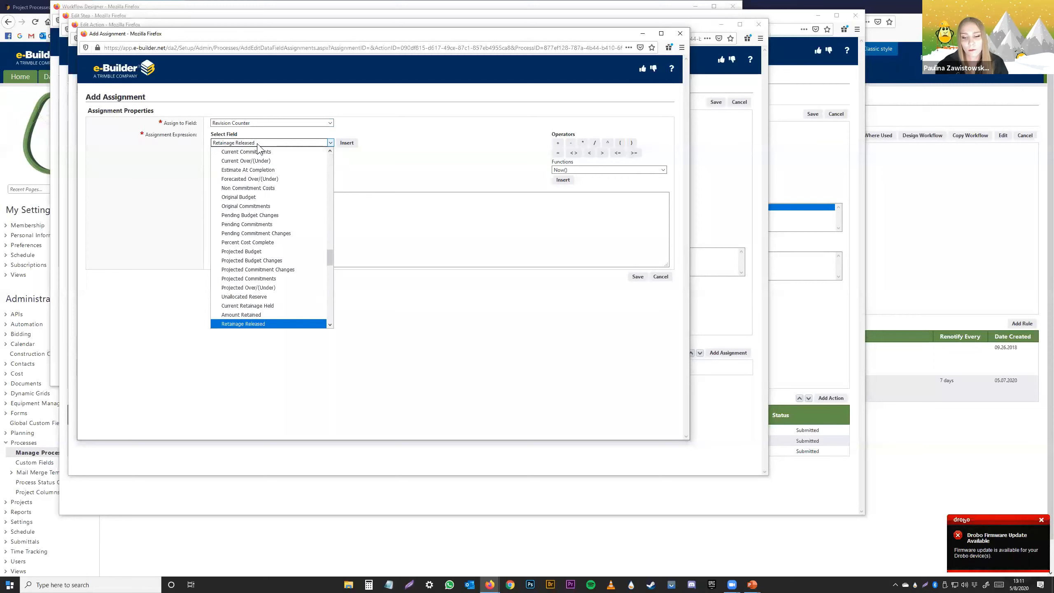
text(evision Counter)
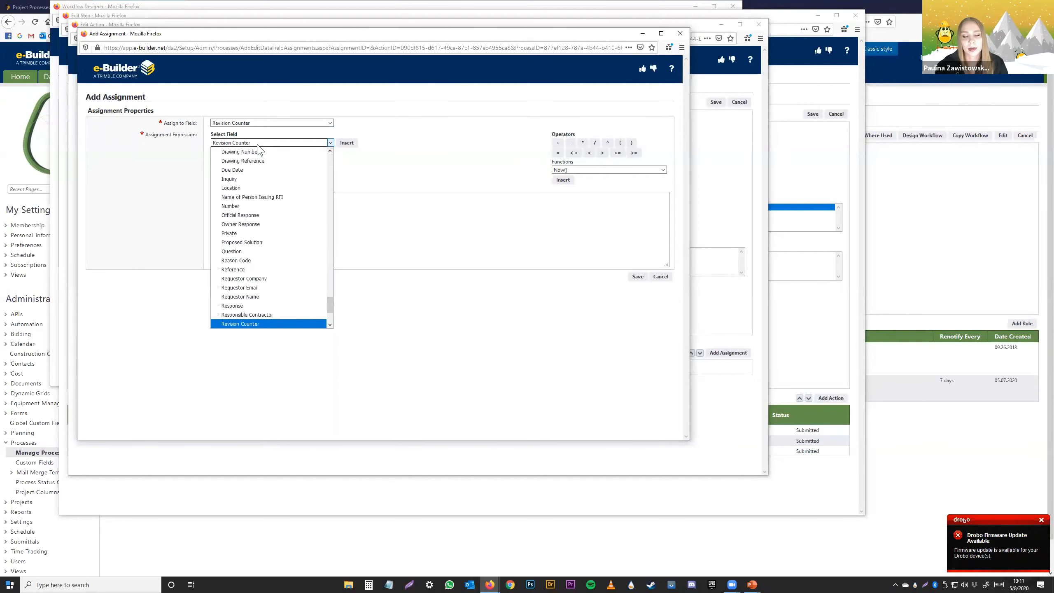
key(Return)
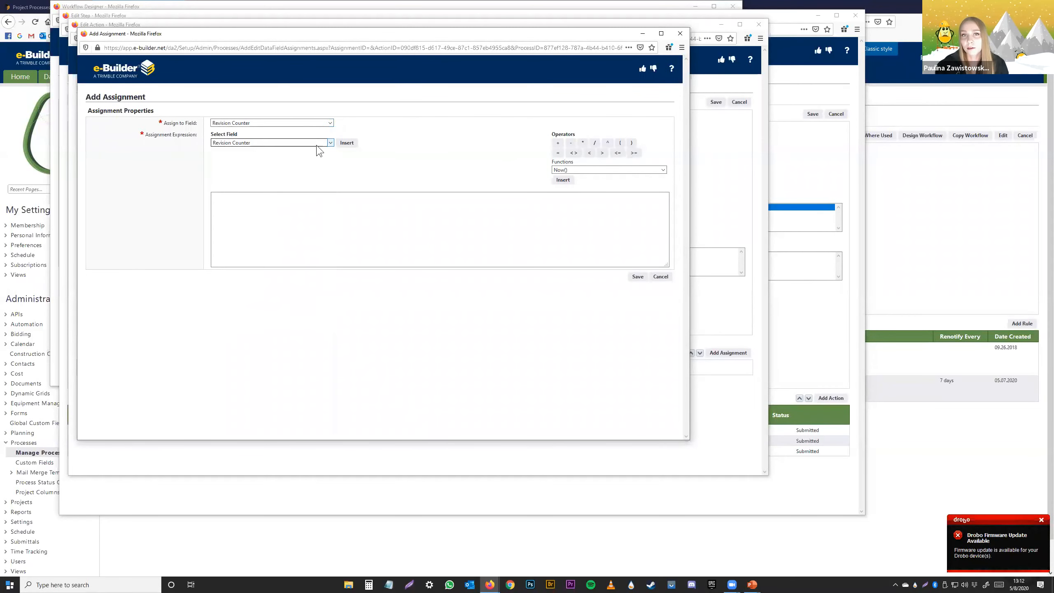
click(348, 144)
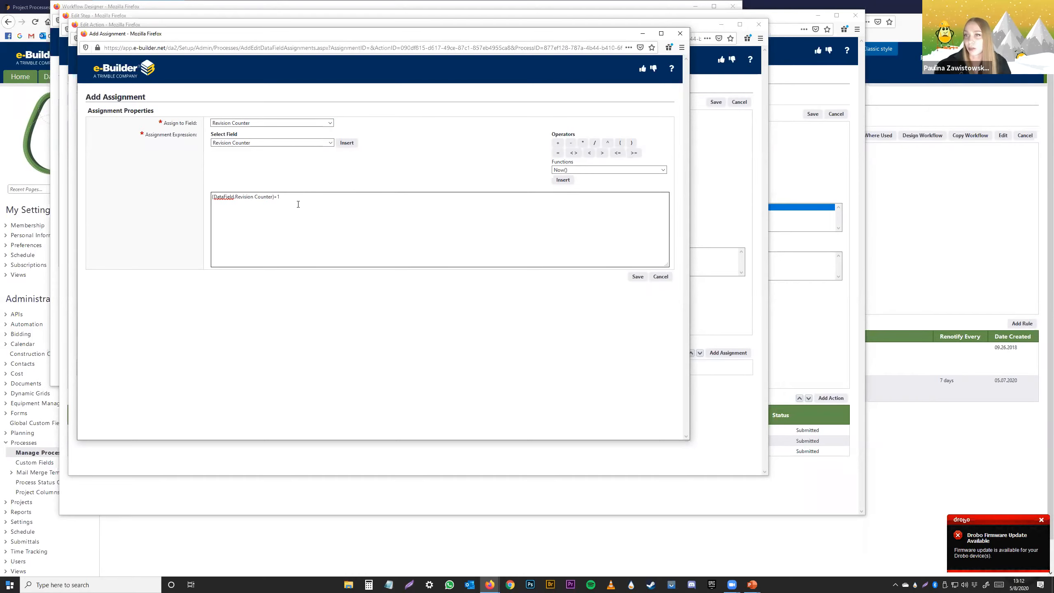
click(634, 277)
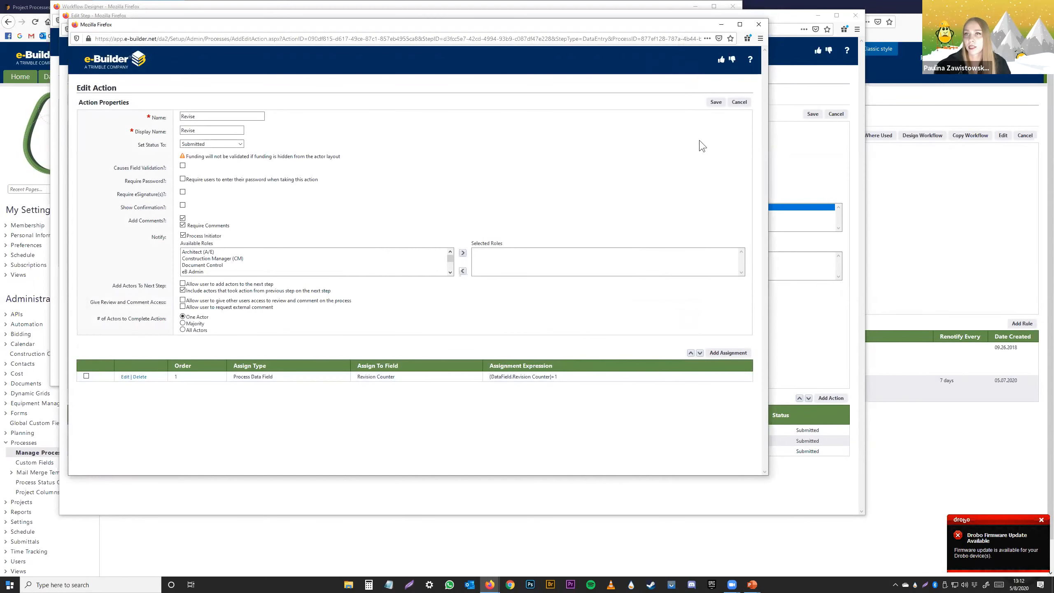
Save the Revise action and the Architect Respond step, publish the RFI v1.0 workflow, and close the designer
click(715, 102)
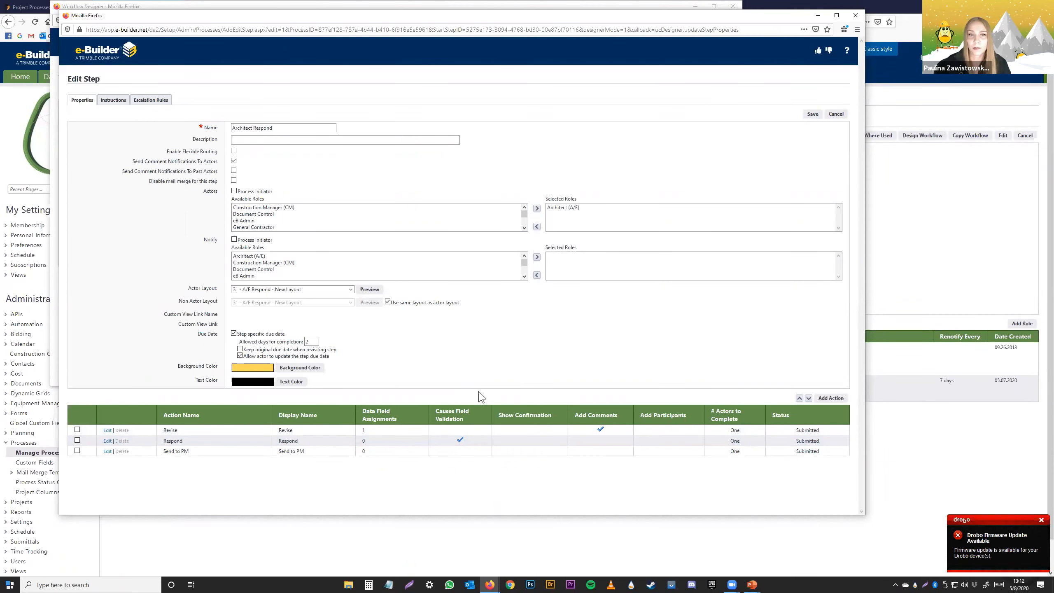
click(809, 113)
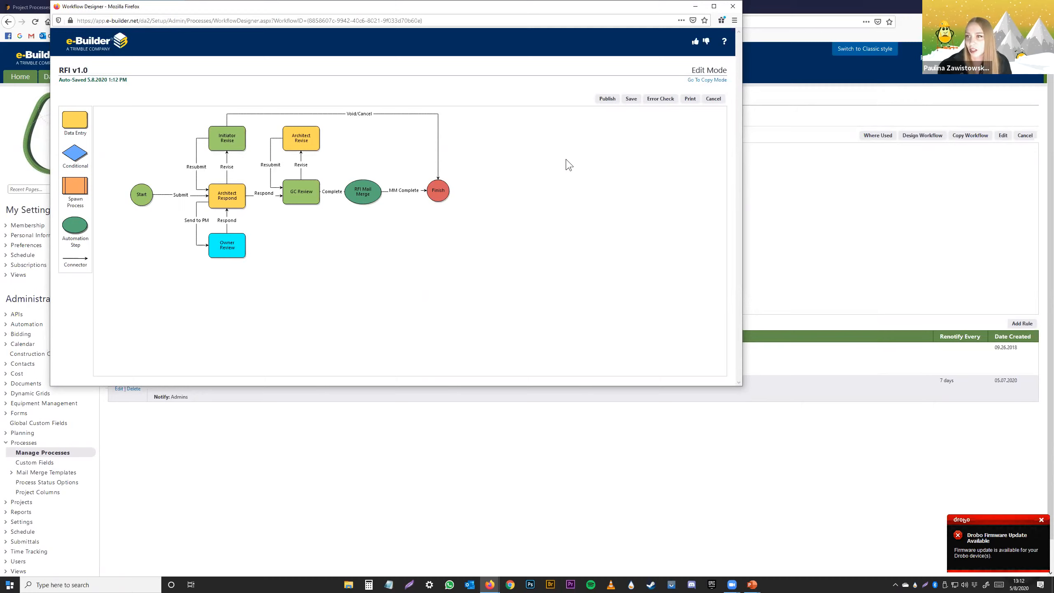
click(612, 99)
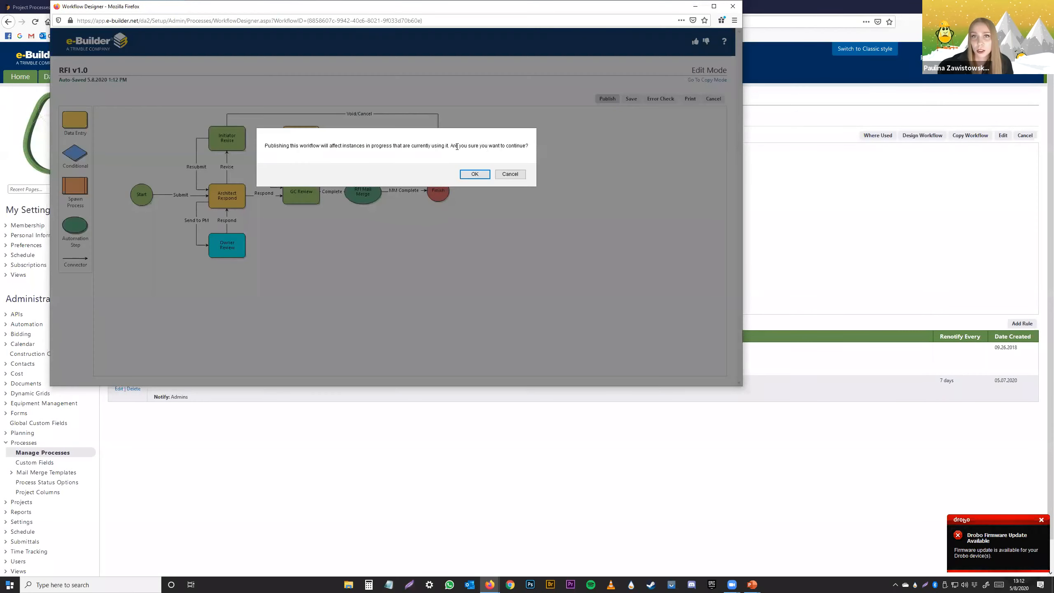
click(470, 174)
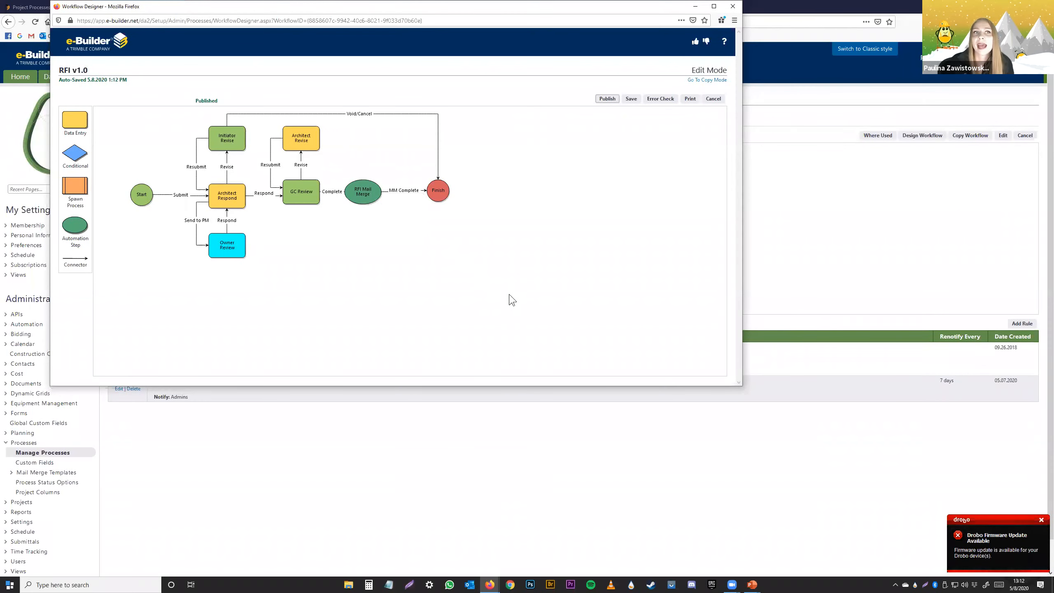
click(733, 6)
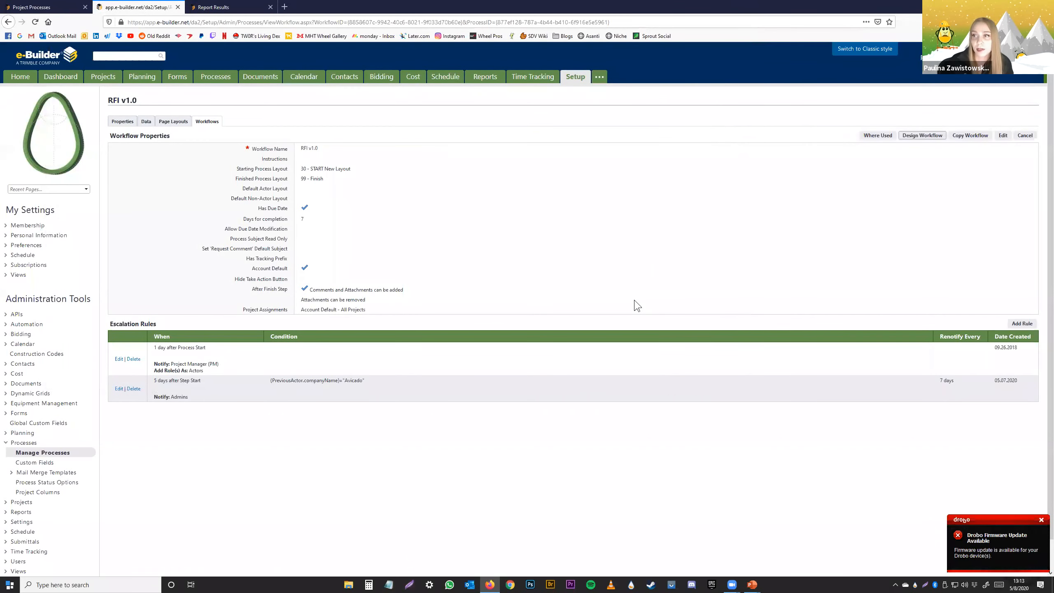
Open the Cost Inquiry RFI from the project's process list and check its Revision Counter
click(41, 8)
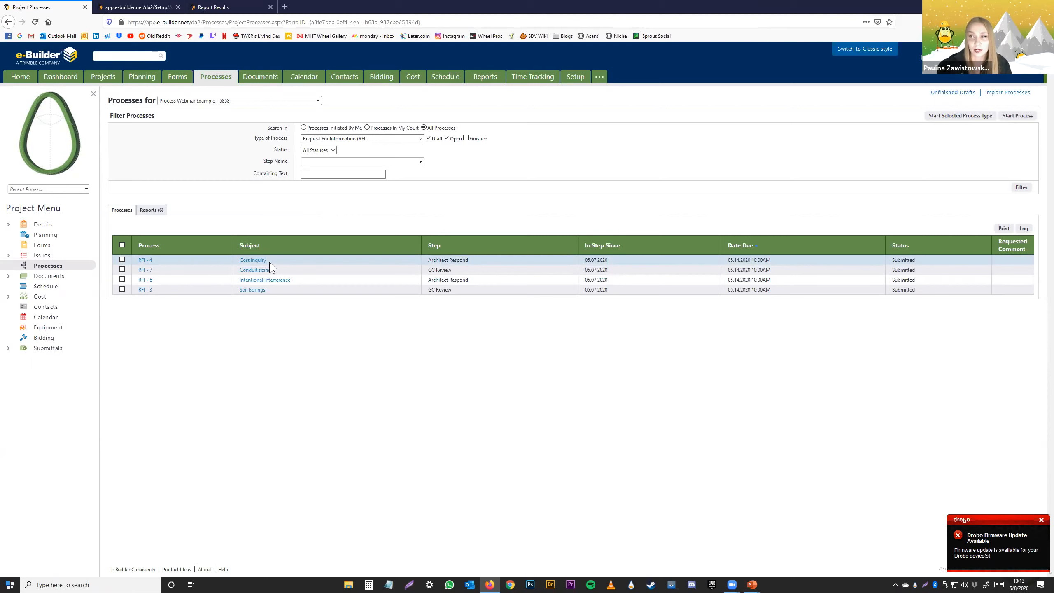
click(258, 260)
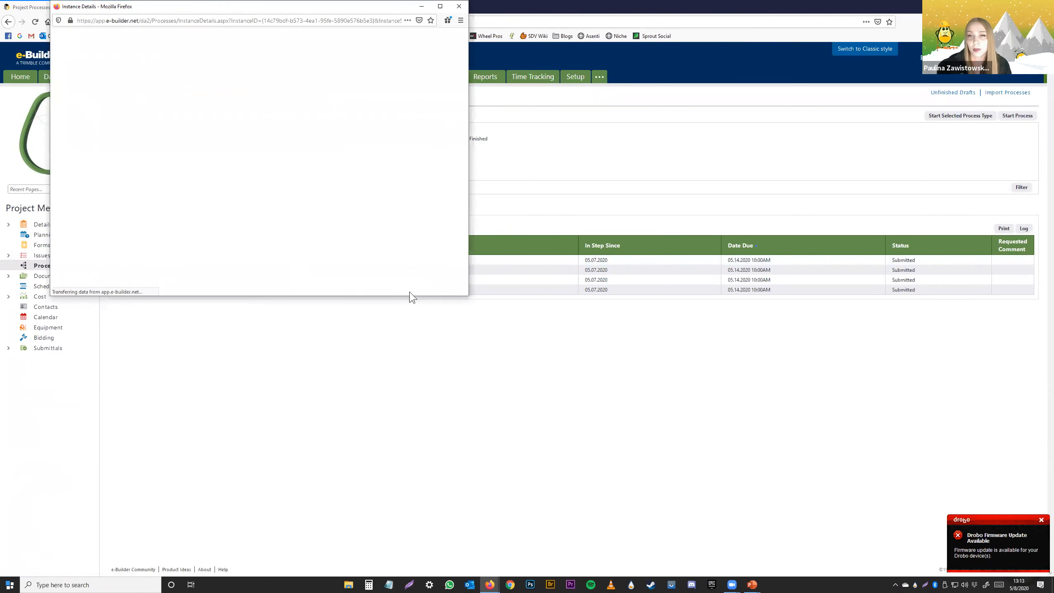
drag(466, 294, 726, 408)
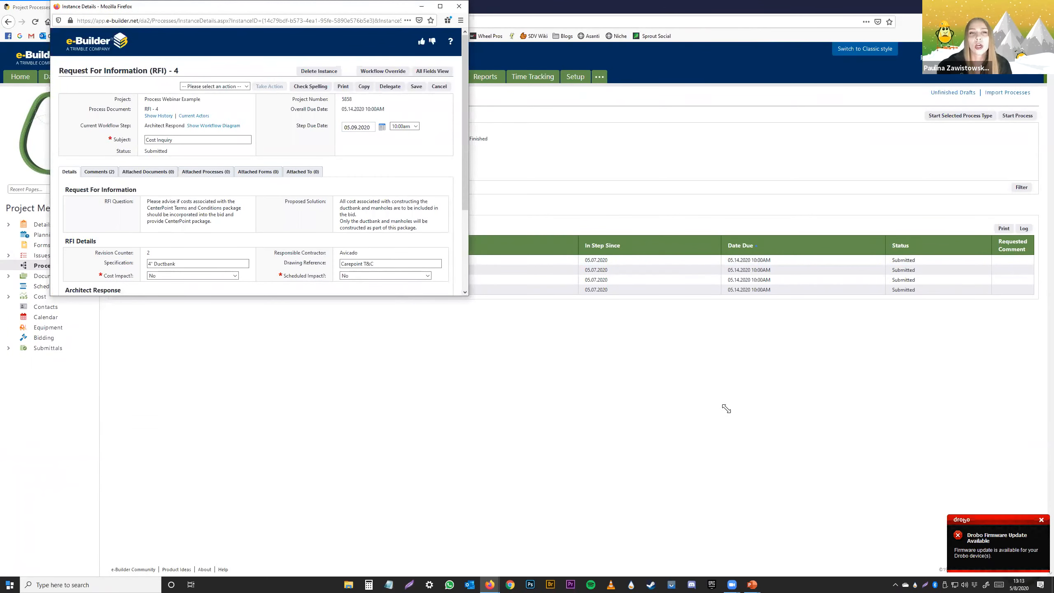
drag(203, 241, 199, 240)
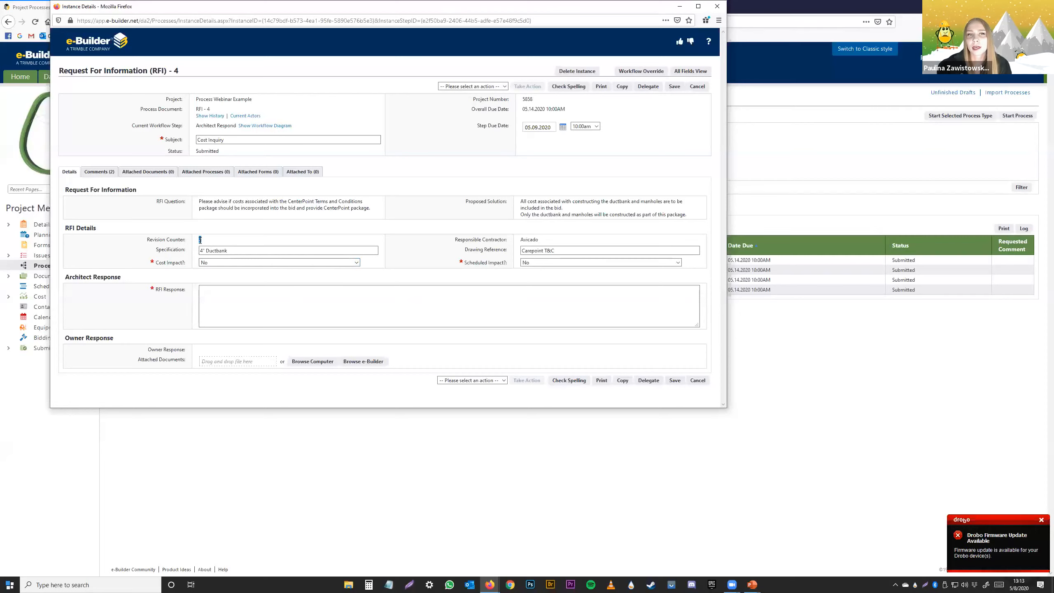
Send the Cost Inquiry RFI back with the Revise action and the comment "need more information"
click(465, 87)
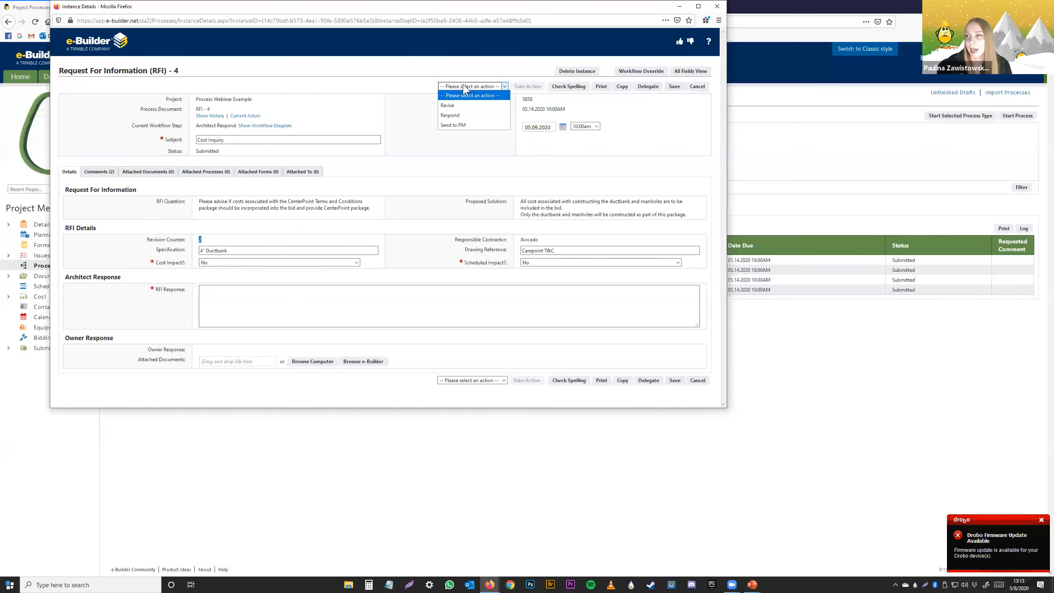
click(466, 107)
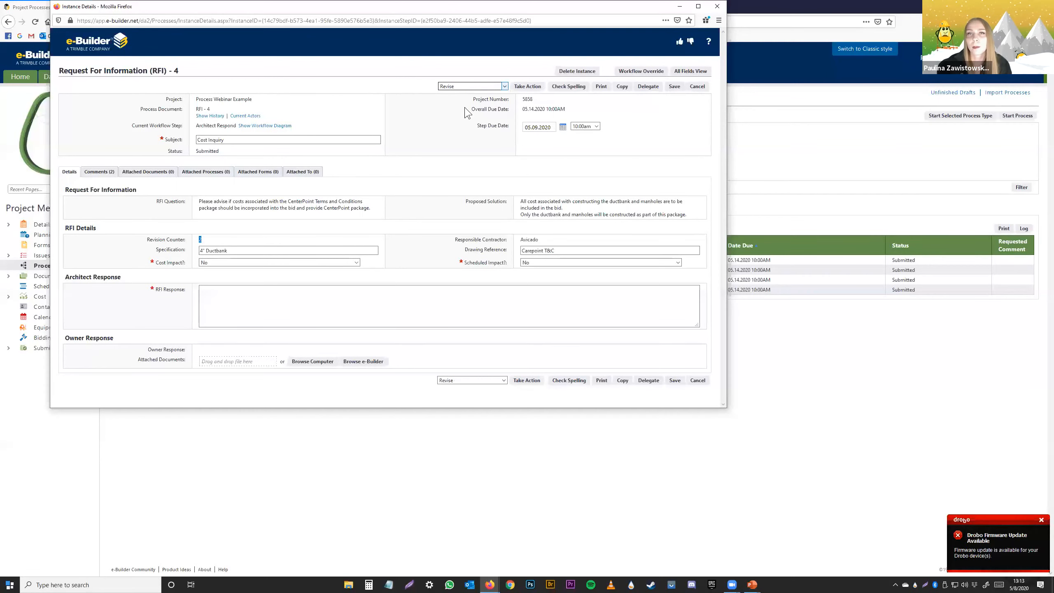
click(538, 88)
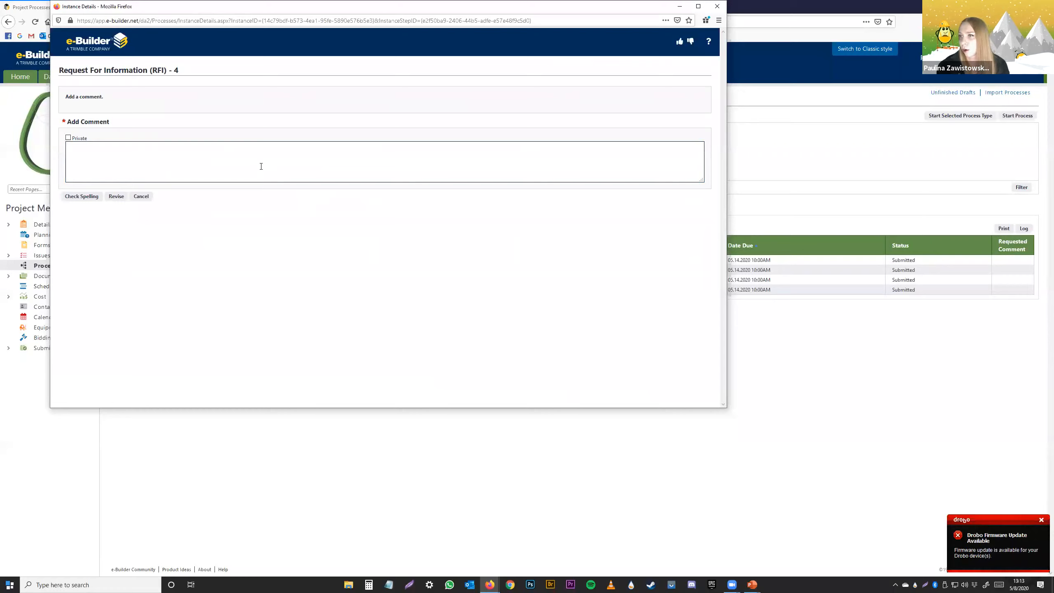
text(eed)
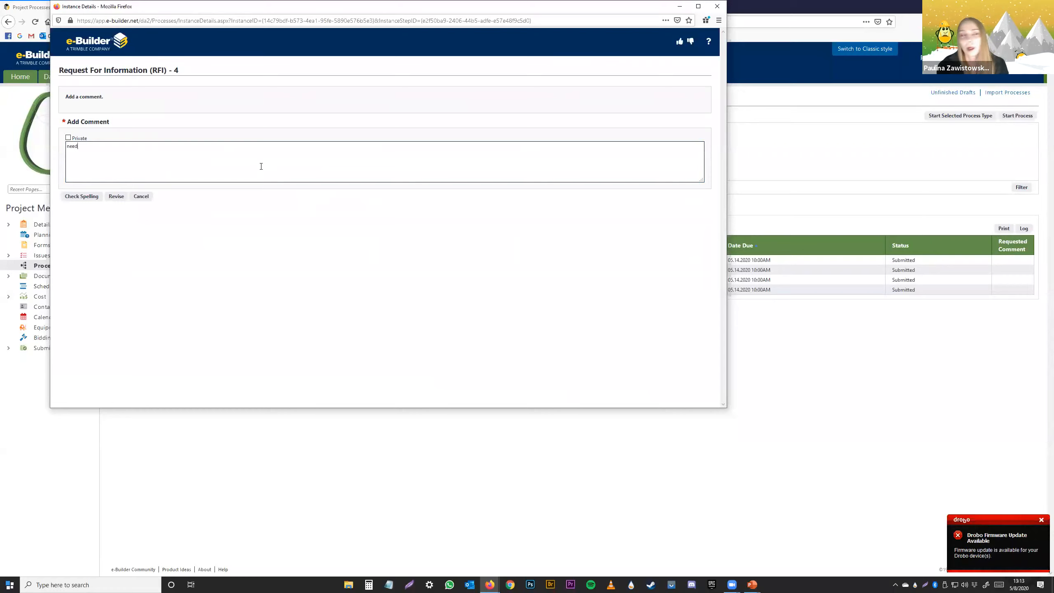
text( more information)
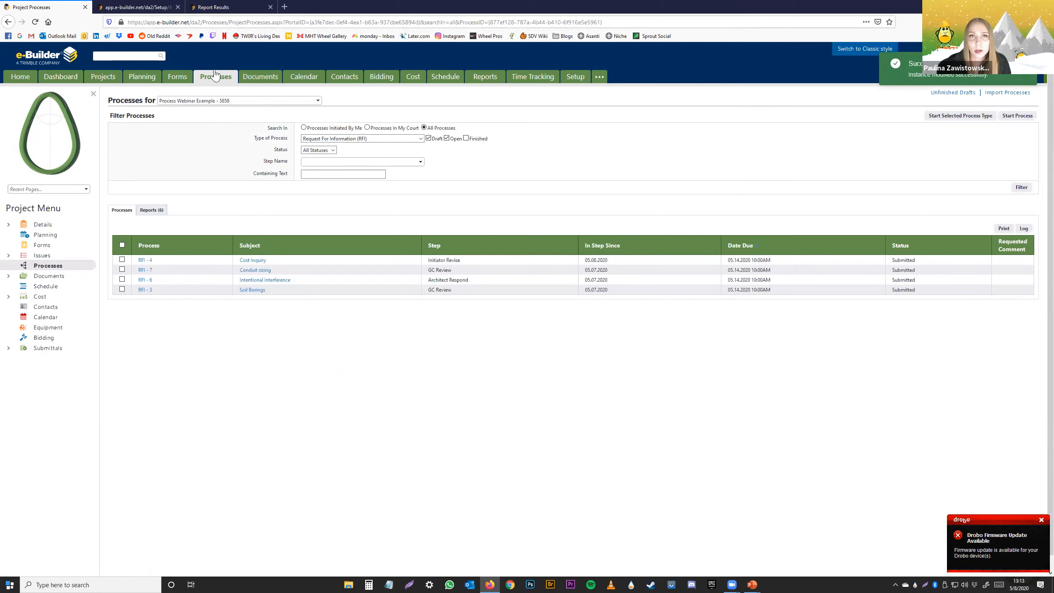
Re-run the DFA Report to check the Revision Counter of the Cost Inquiry RFI
click(226, 9)
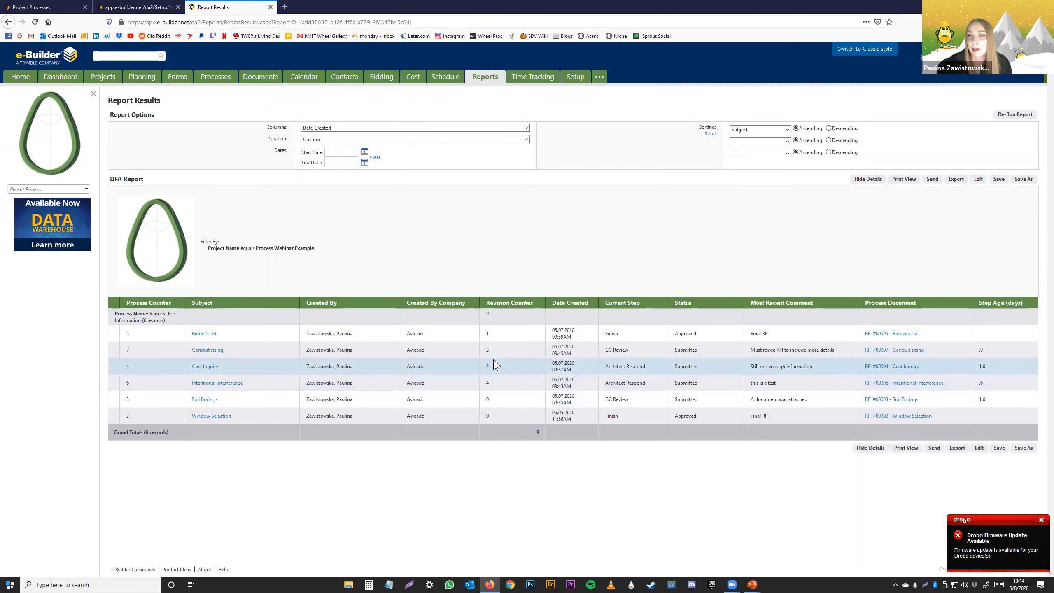
click(1015, 114)
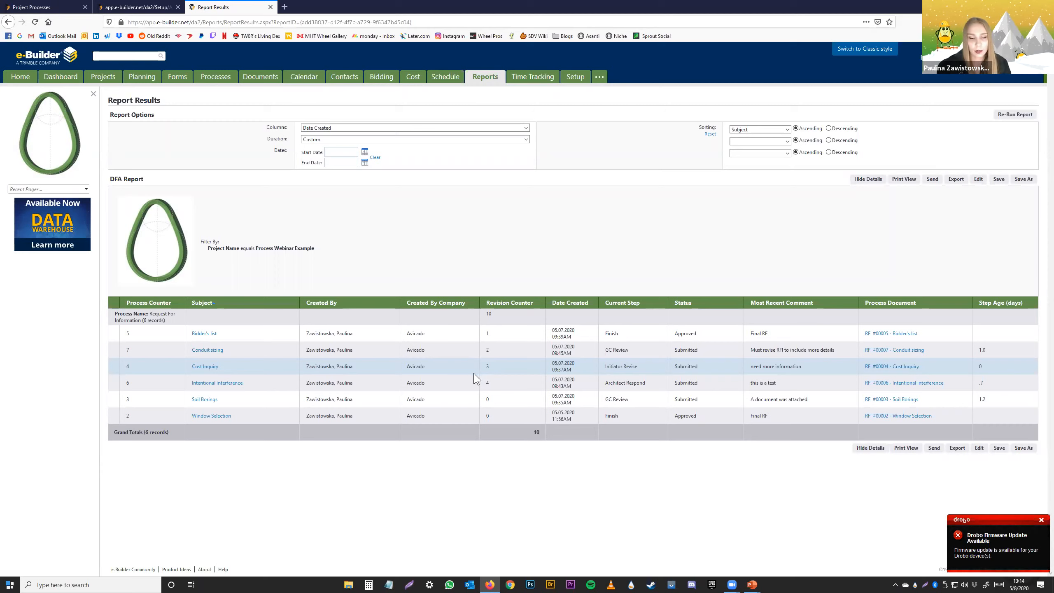
Switch to the PowerPoint slide show and advance to the workflow diagram on the Mail Merges use case slide
key(alt+Tab)
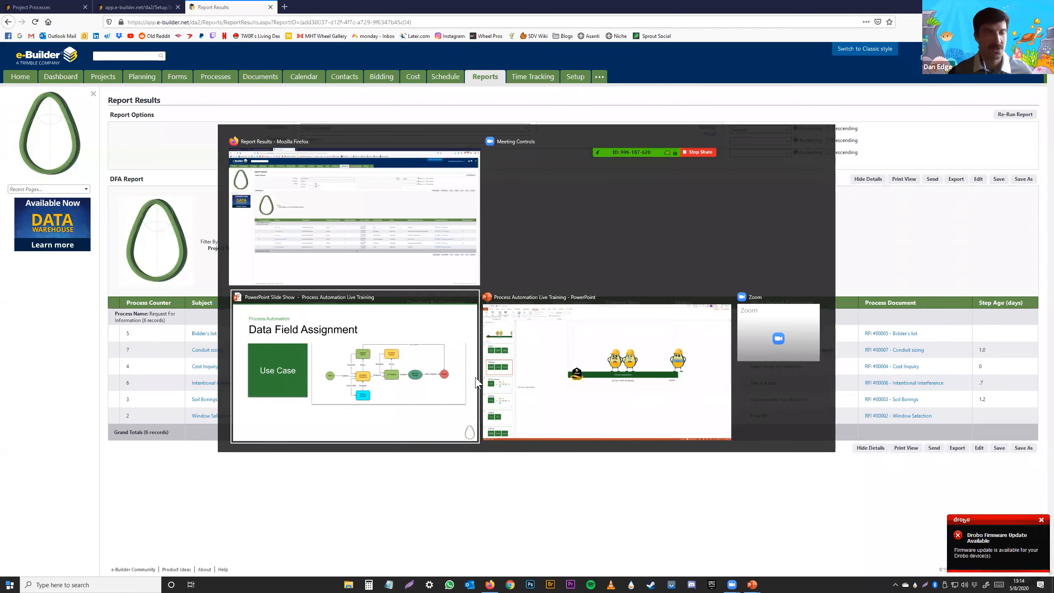
click(476, 382)
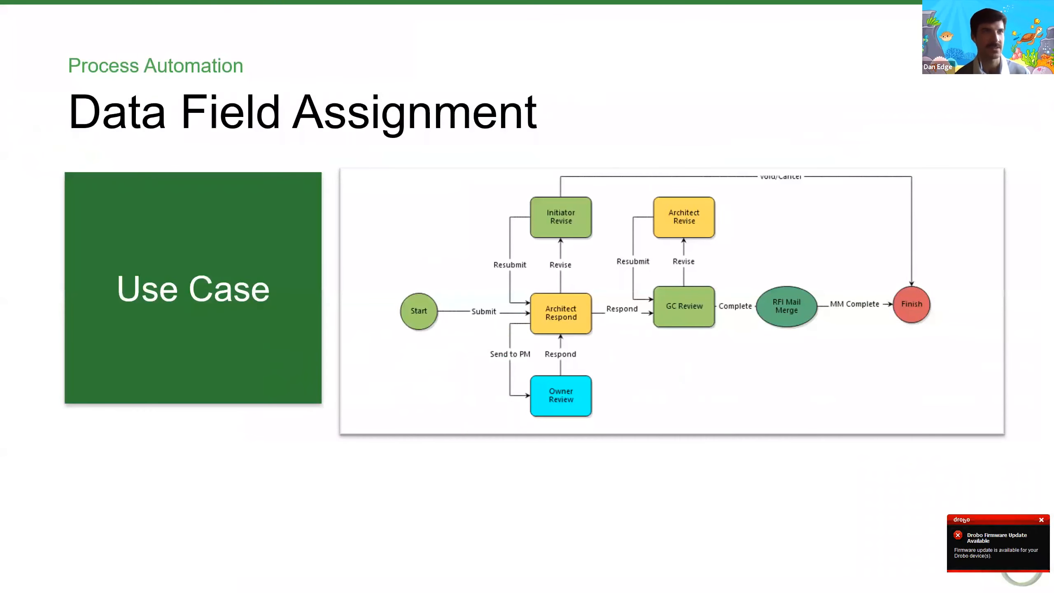
key(Right)
key(Right)
key(Right)
key(Right)
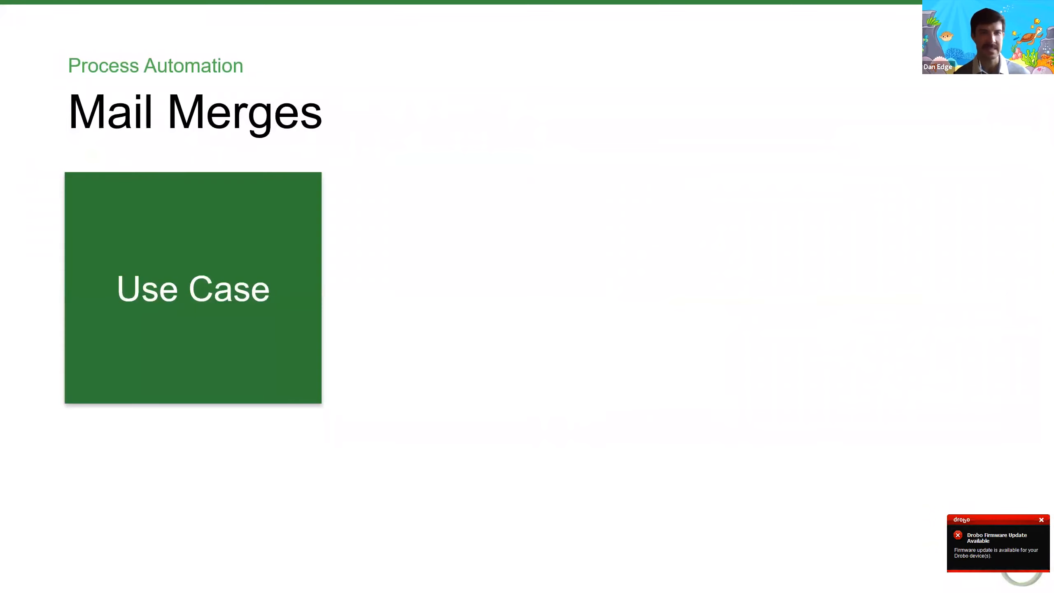
key(Right)
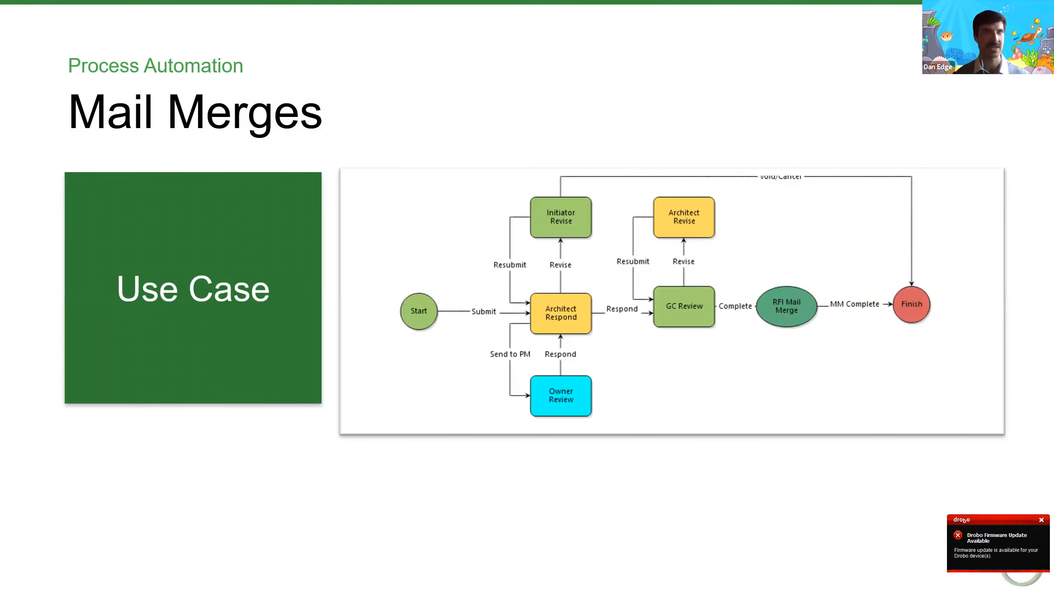
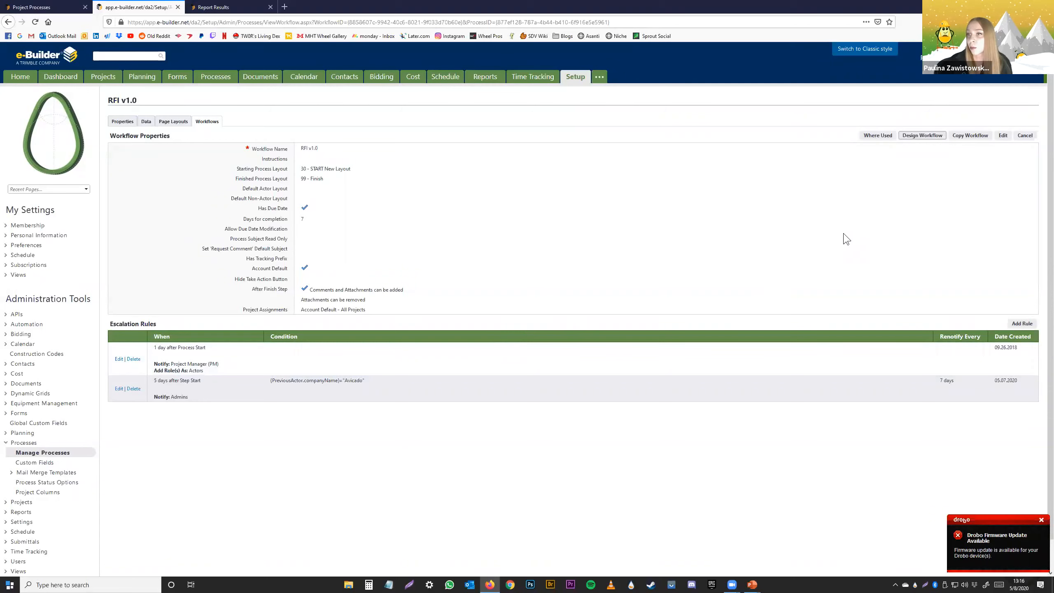
Open the RFI v1.0 workflow in the designer and bring up the RFI Mail Merge step's properties, enlarging both windows
click(925, 136)
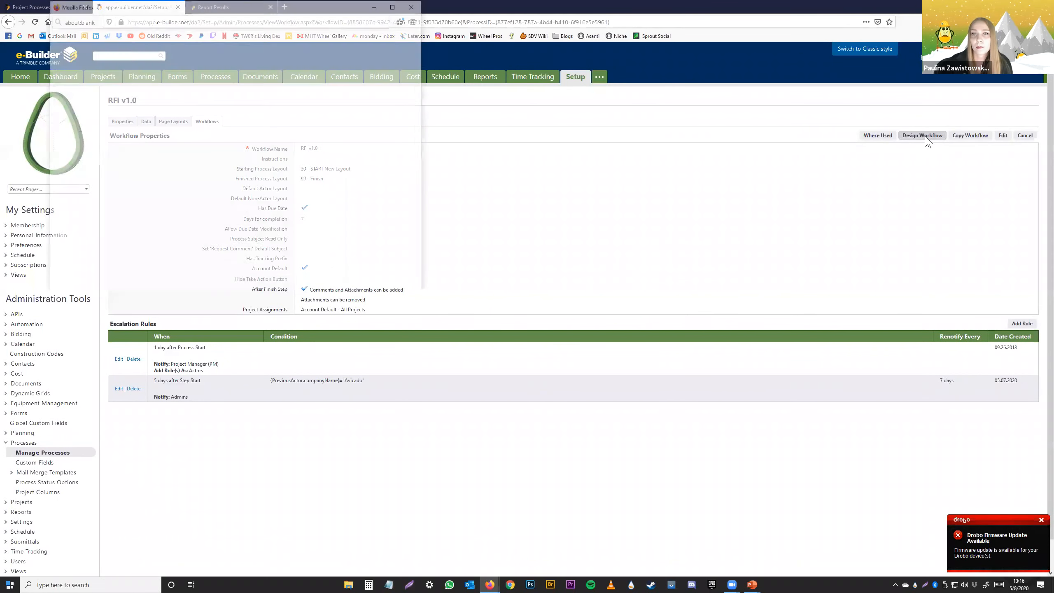
click(321, 137)
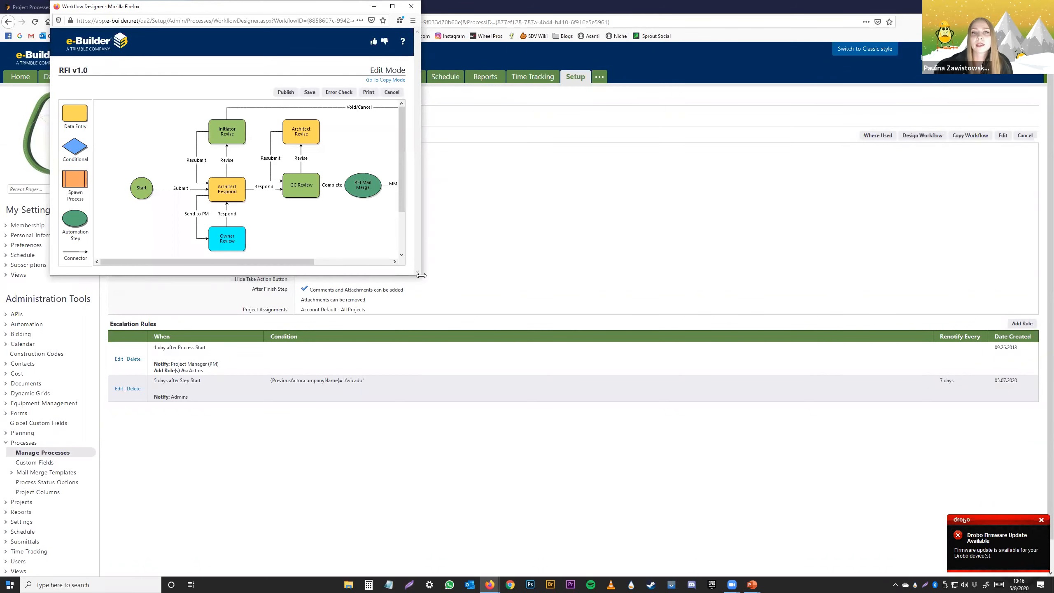
drag(421, 275, 766, 408)
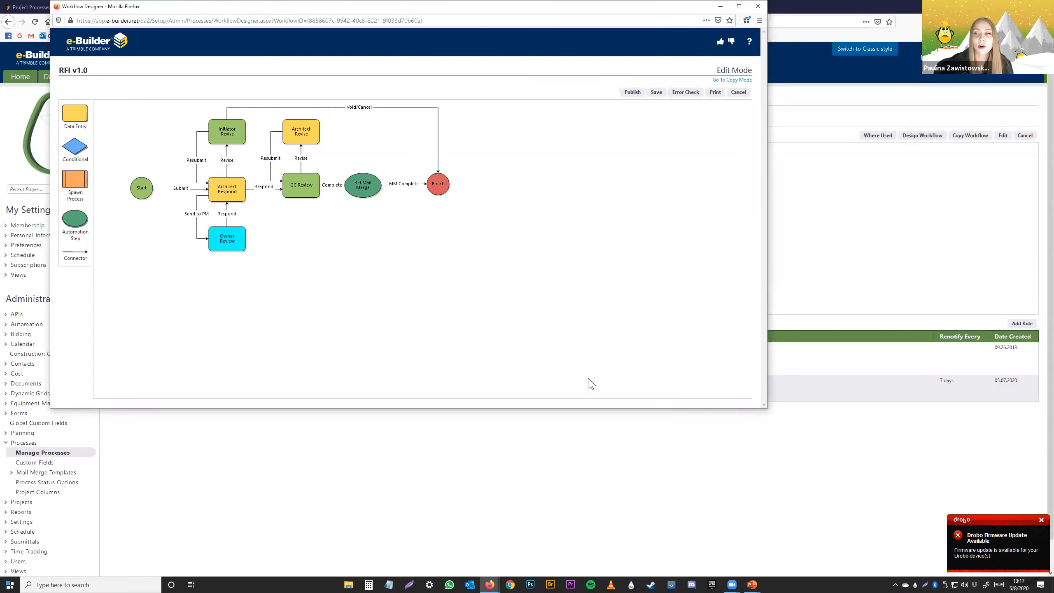
right_click(368, 185)
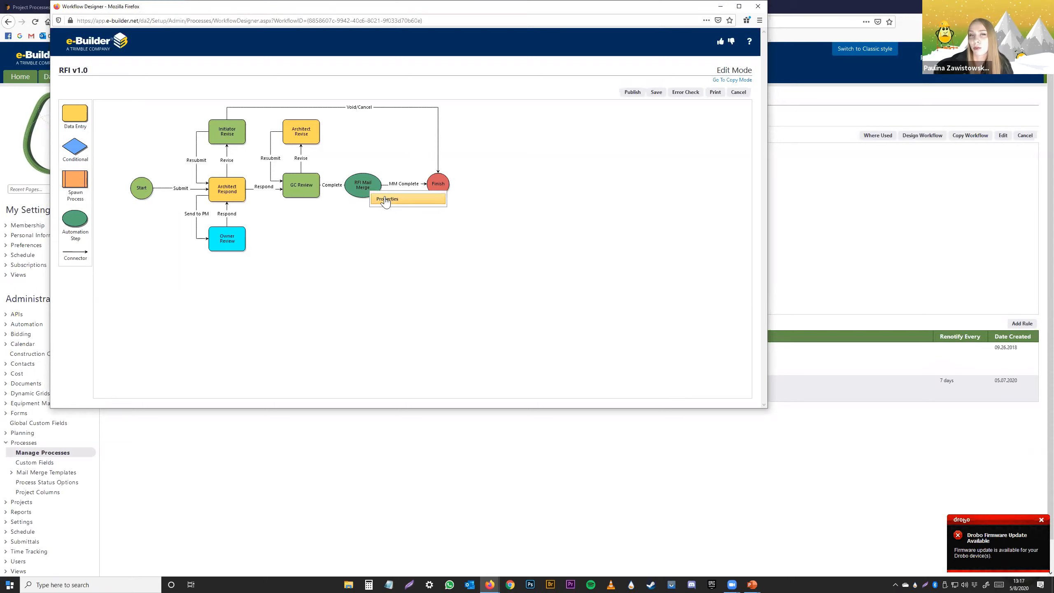
click(387, 199)
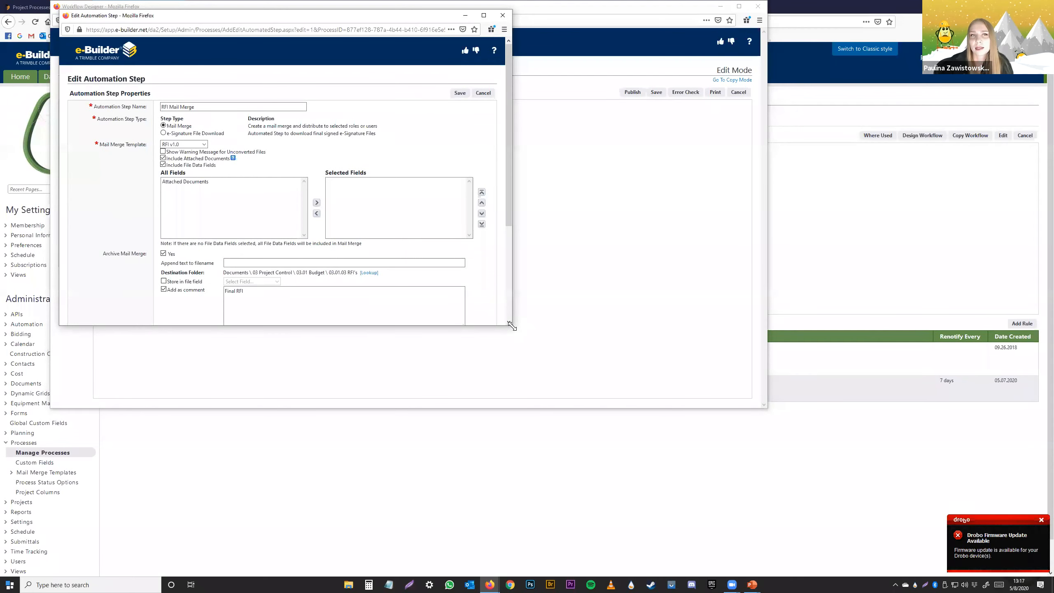
drag(511, 326, 725, 447)
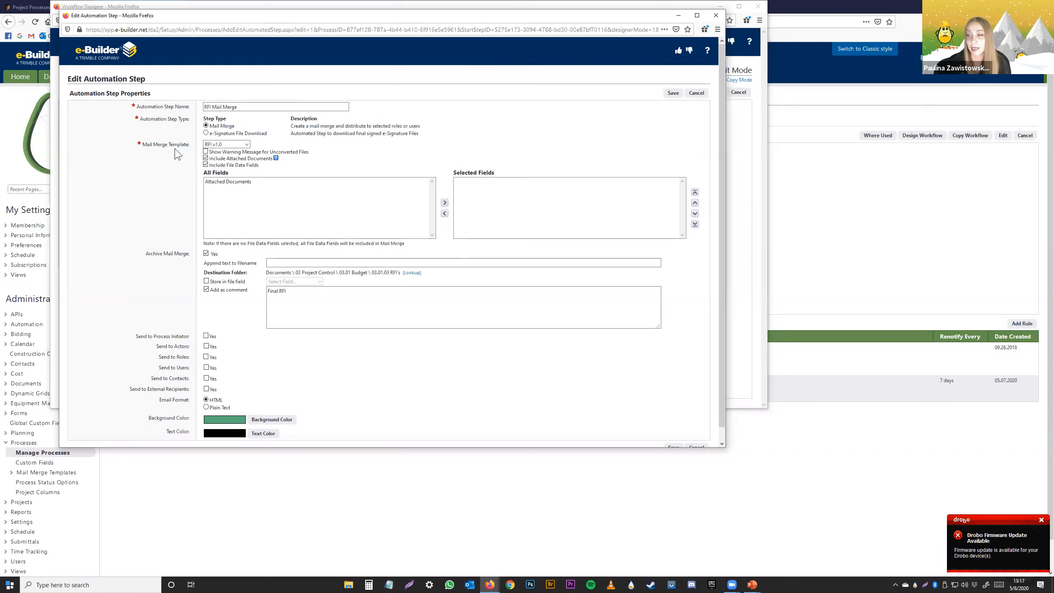
Select RFI v1.0 as the mail merge template and keep Archive Mail Merge enabled
click(226, 145)
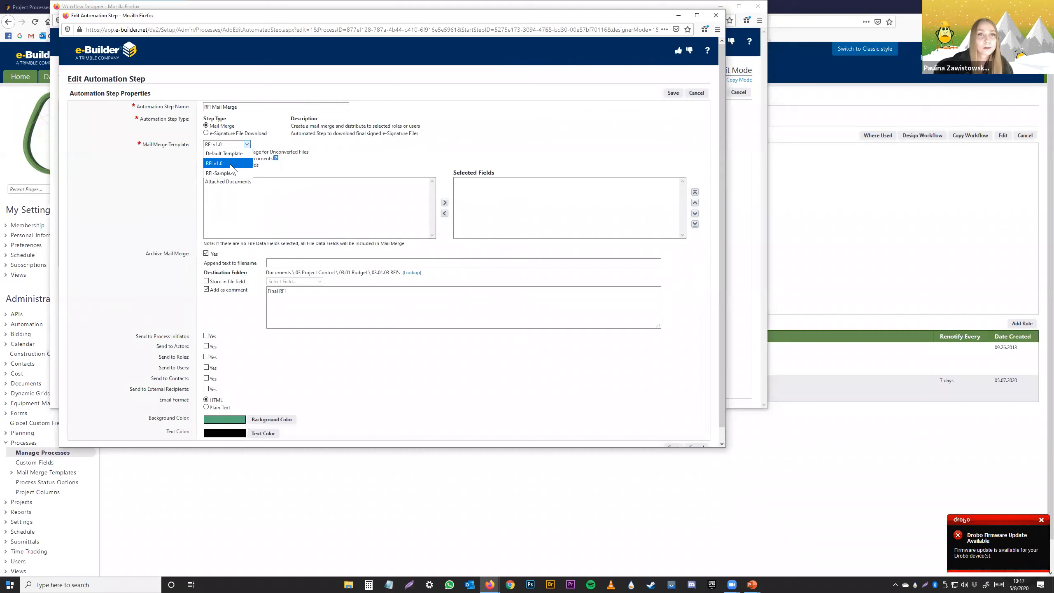
click(234, 165)
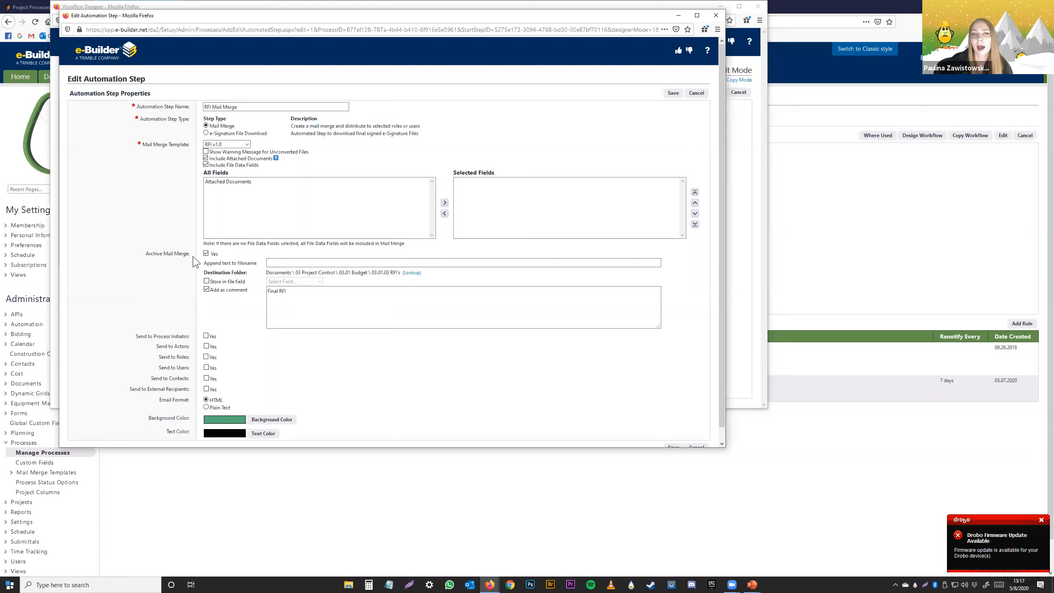
click(206, 253)
click(206, 253)
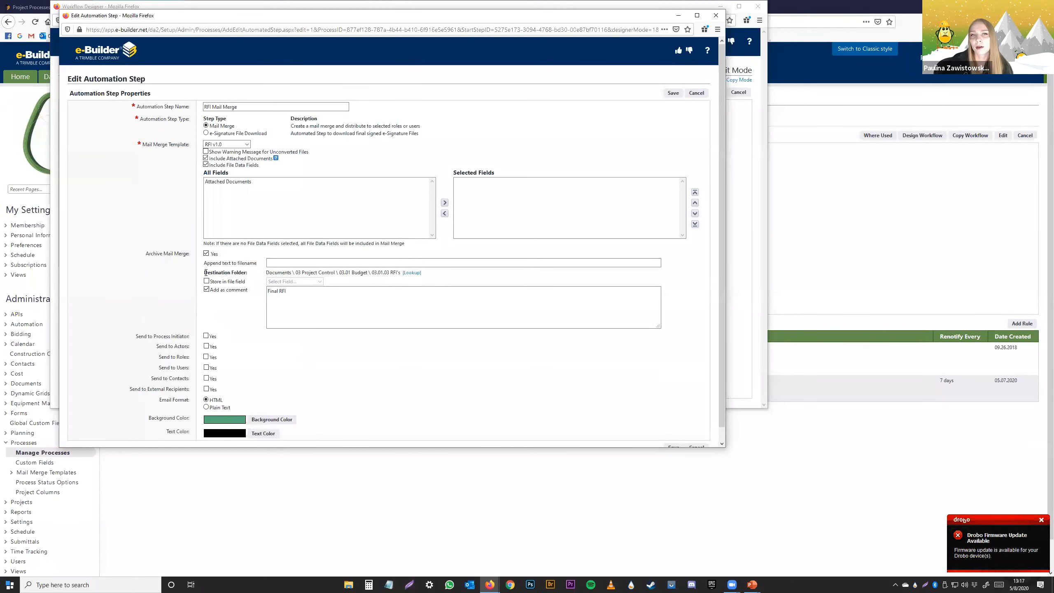
drag(205, 273, 228, 273)
click(235, 277)
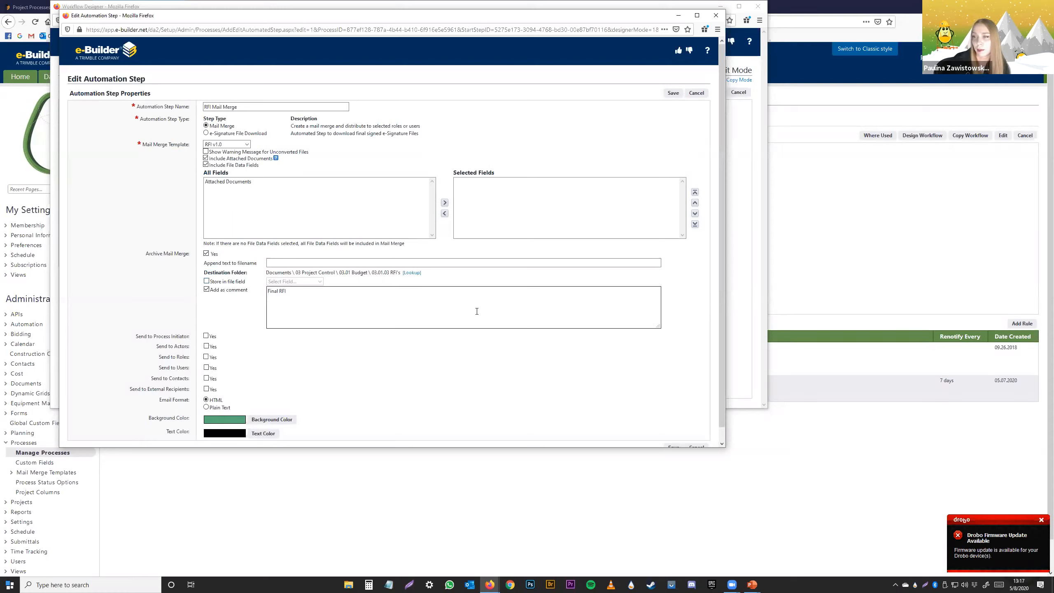
Set the archive destination folder to 03.01.03 RFI's under 03.01 Budget, looked up in the Process Webinar Example project
click(418, 277)
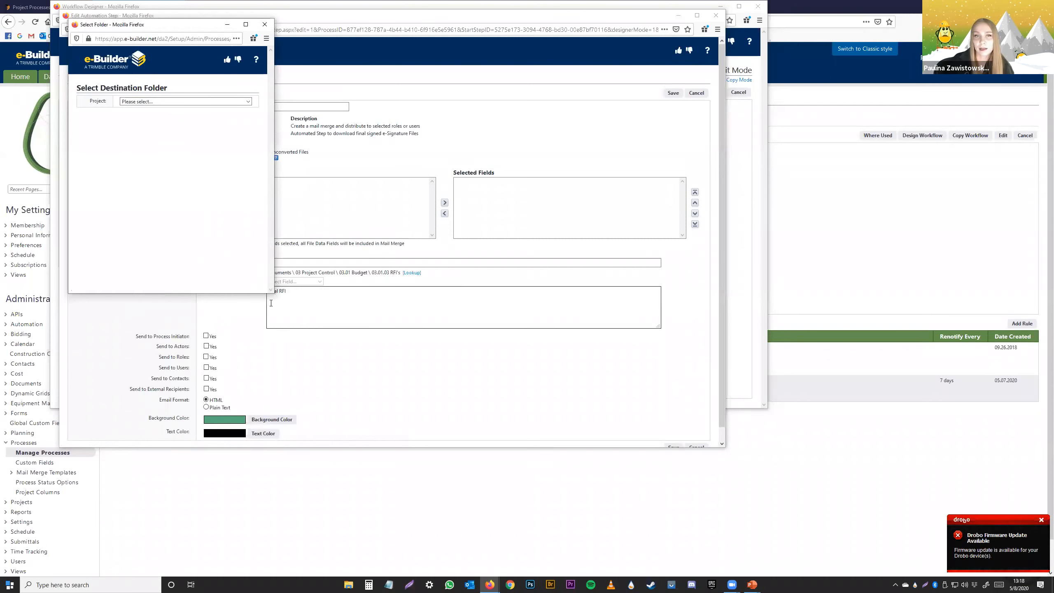
click(177, 101)
text(pr)
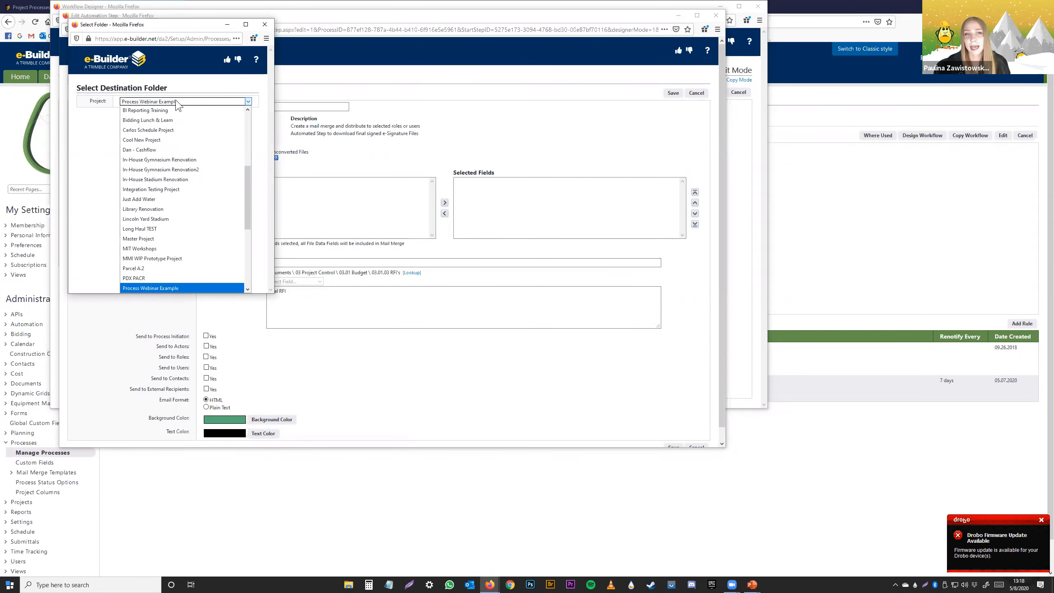
key(Return)
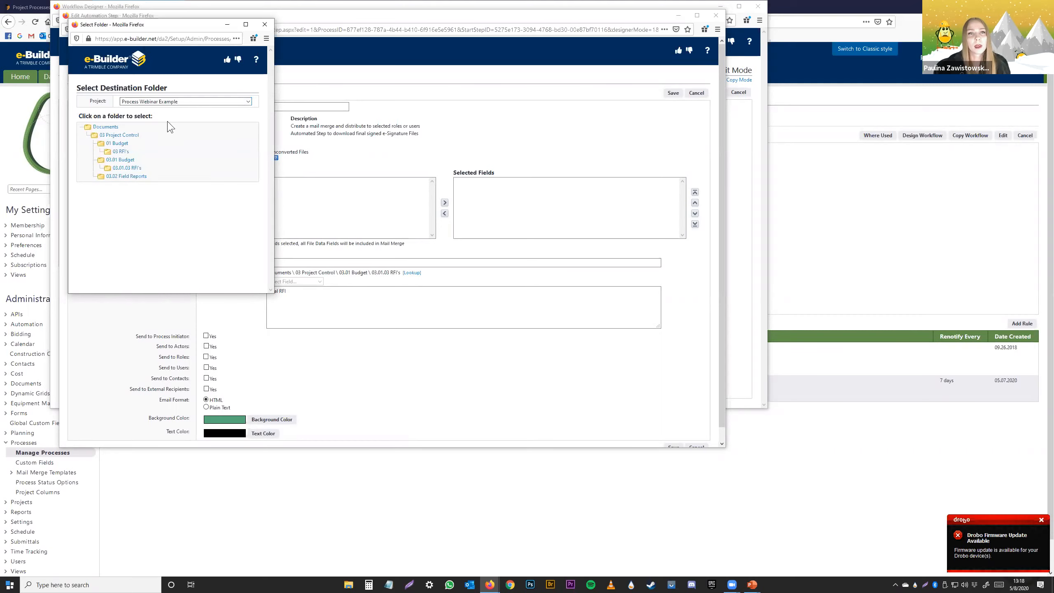
click(129, 168)
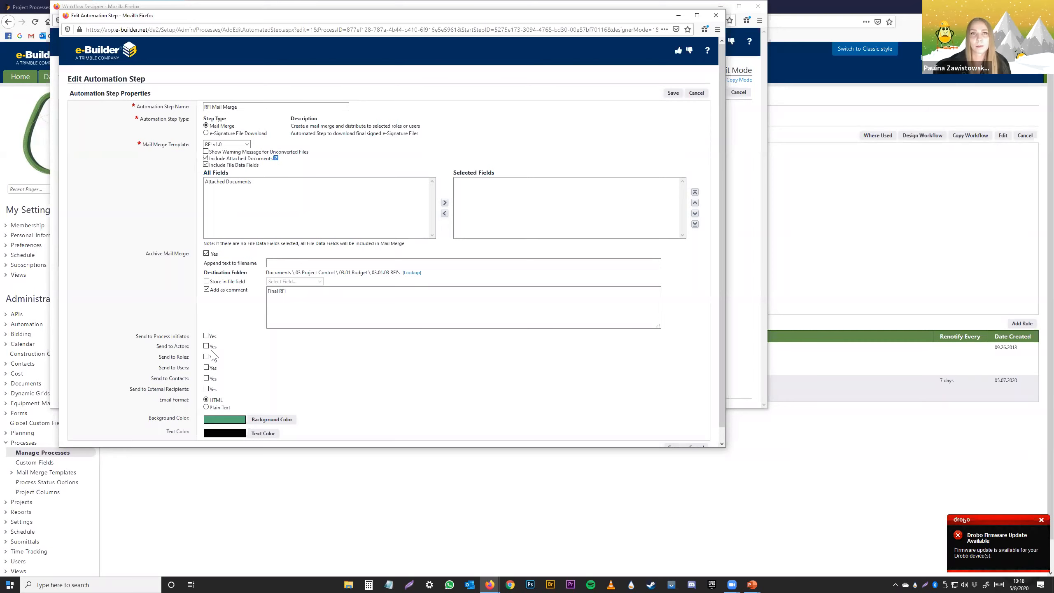
Save the RFI Mail Merge automation step, publish the RFI v1.0 workflow, and close the designer
scroll(390, 381, down, 2)
scroll(506, 411, up, 2)
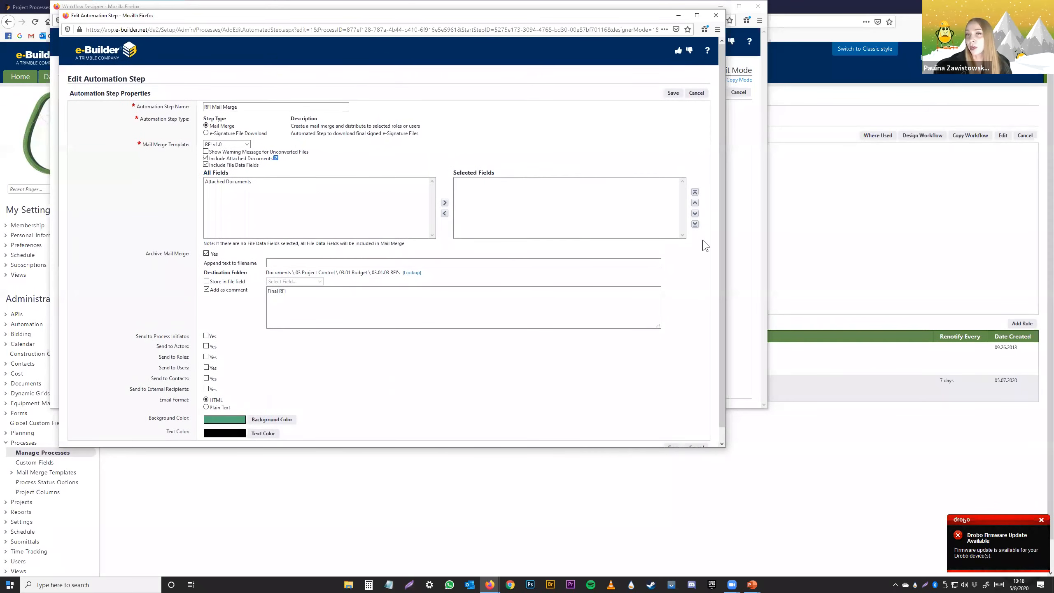
click(672, 93)
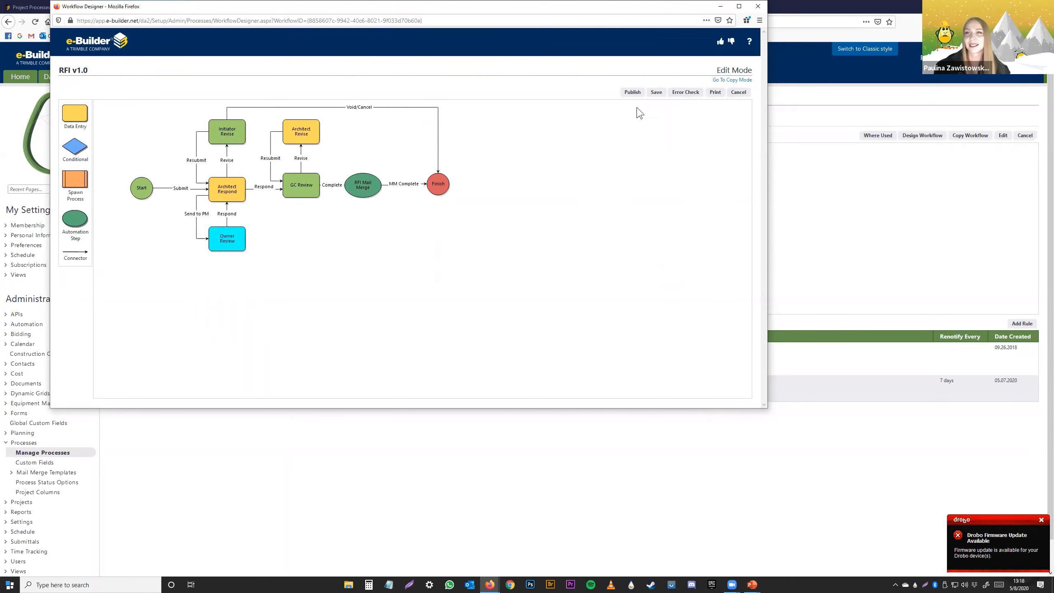
click(634, 93)
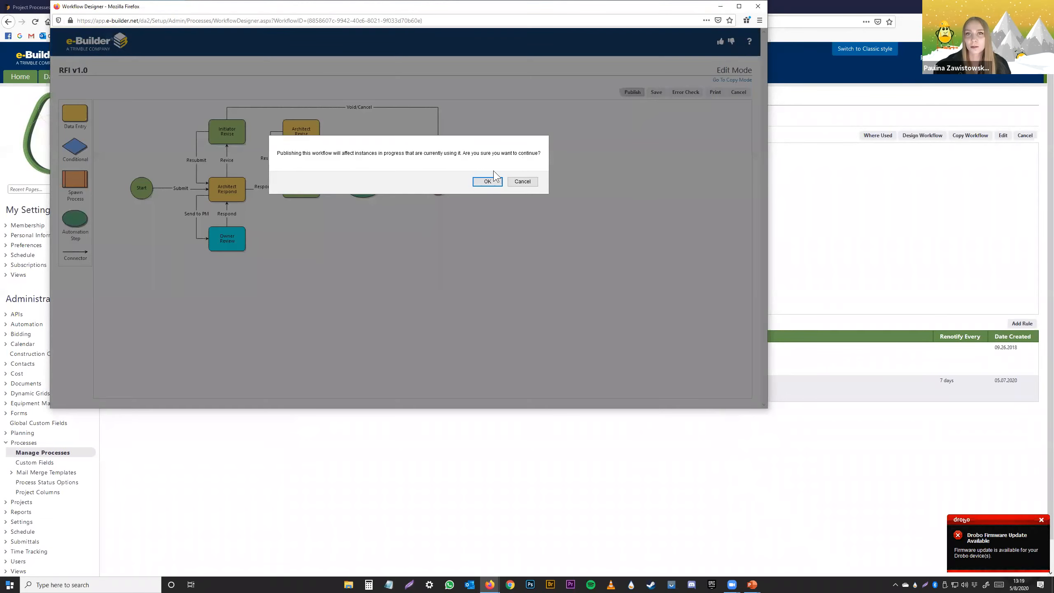
click(498, 182)
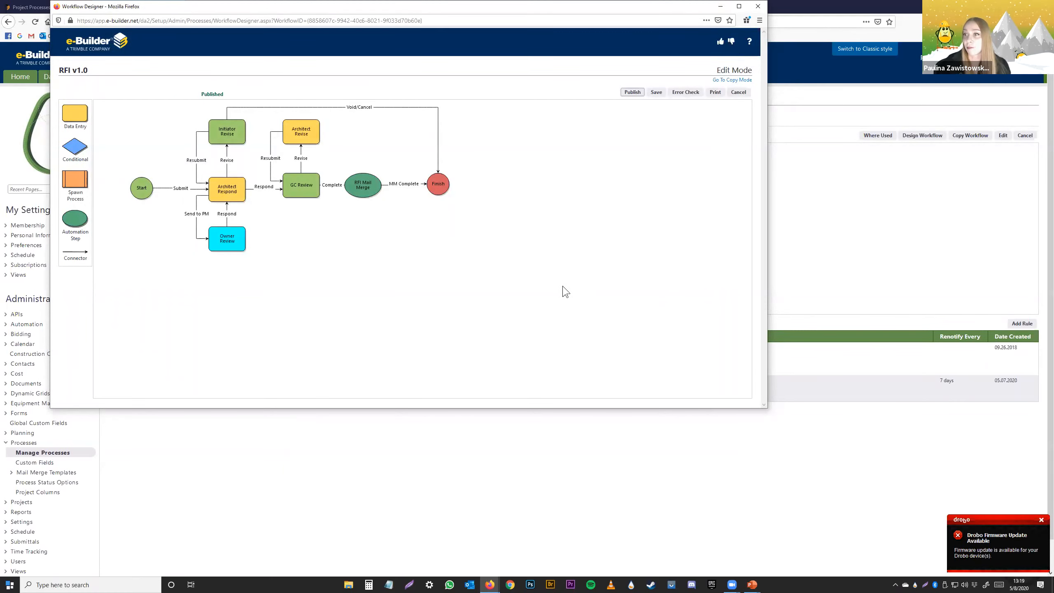
click(757, 6)
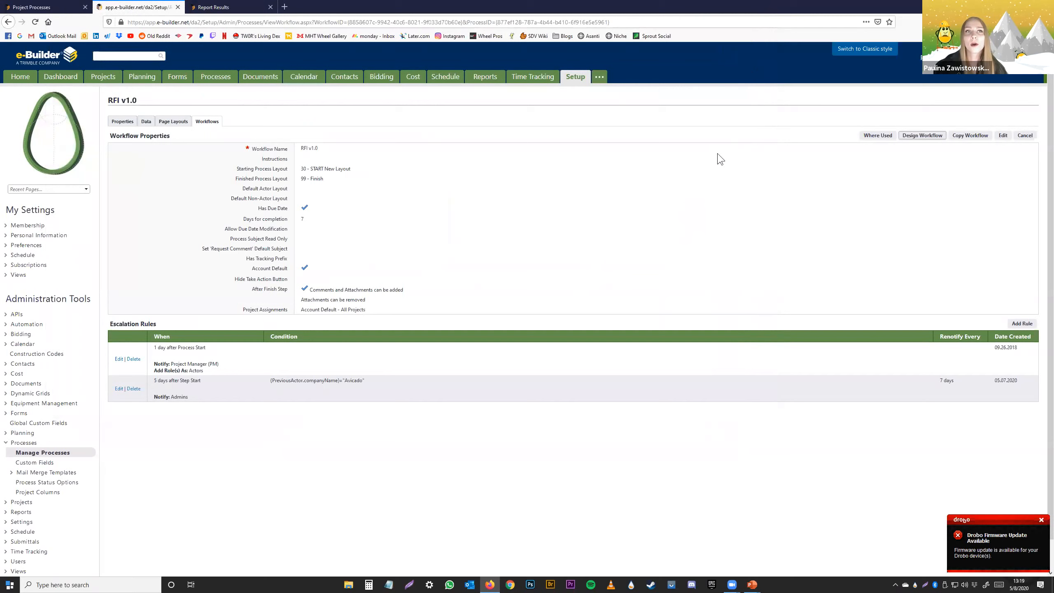
Open the Conduit sizing RFI from the project's process list and submit it with the Complete action
click(56, 8)
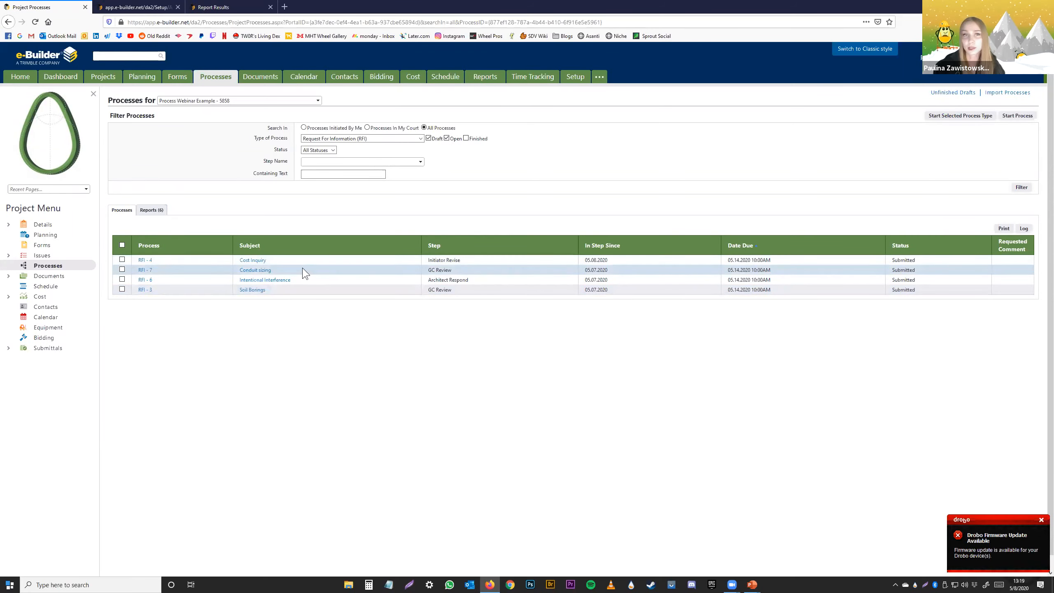
click(258, 270)
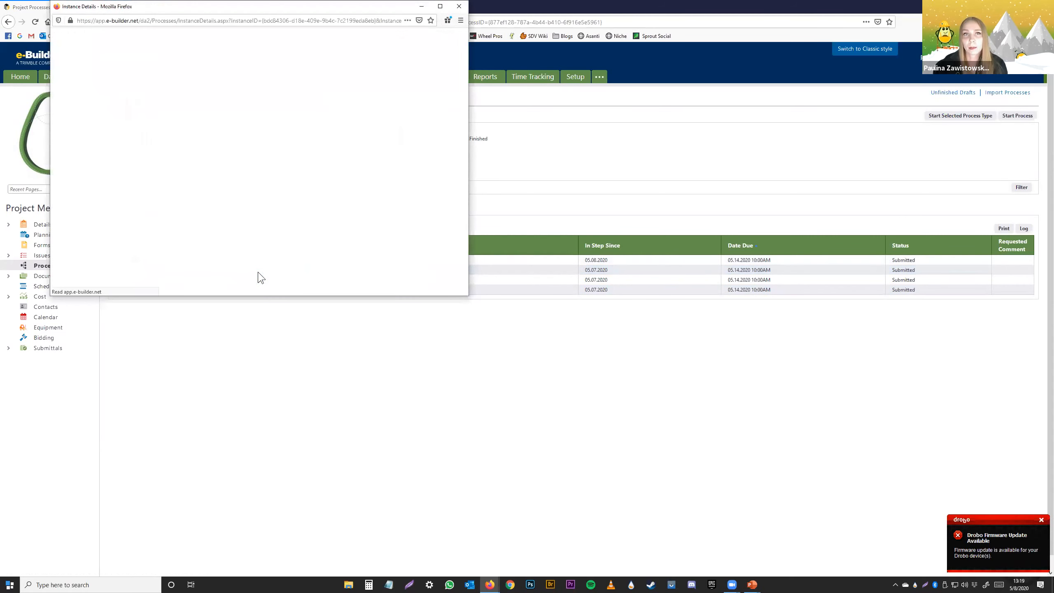
click(218, 87)
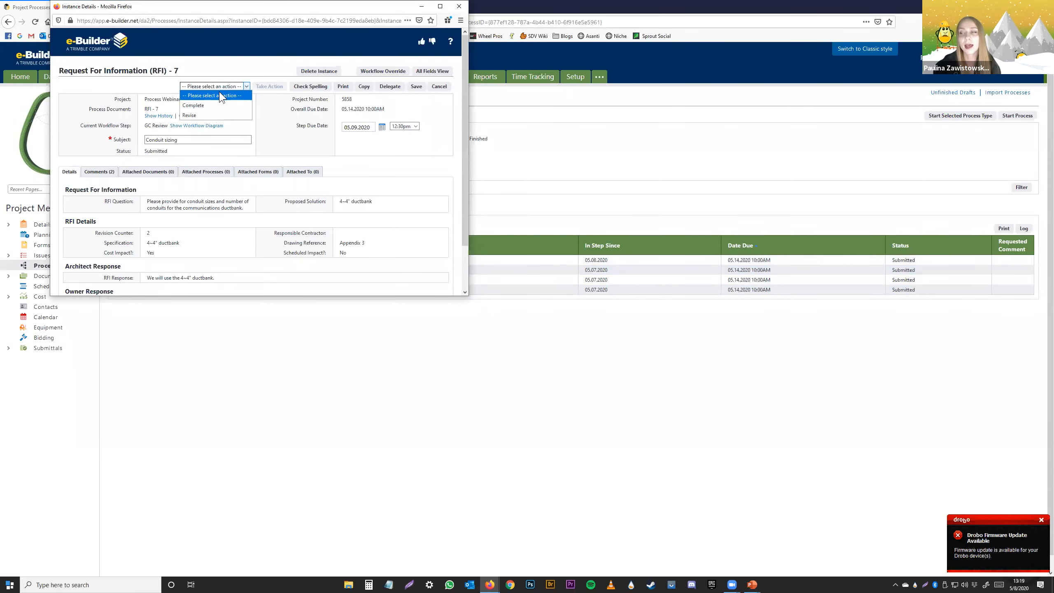
click(218, 105)
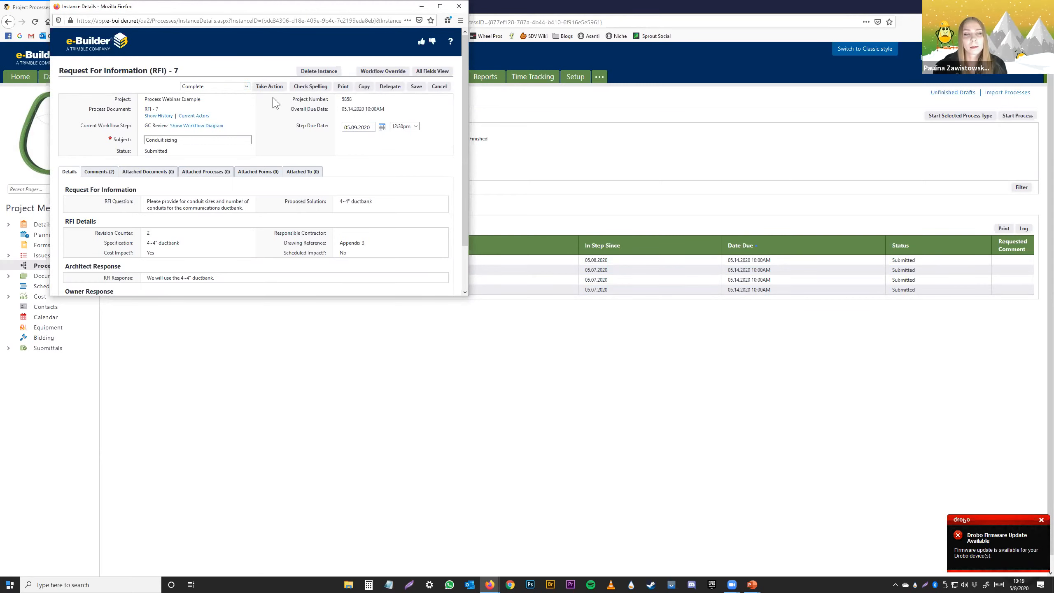
click(276, 87)
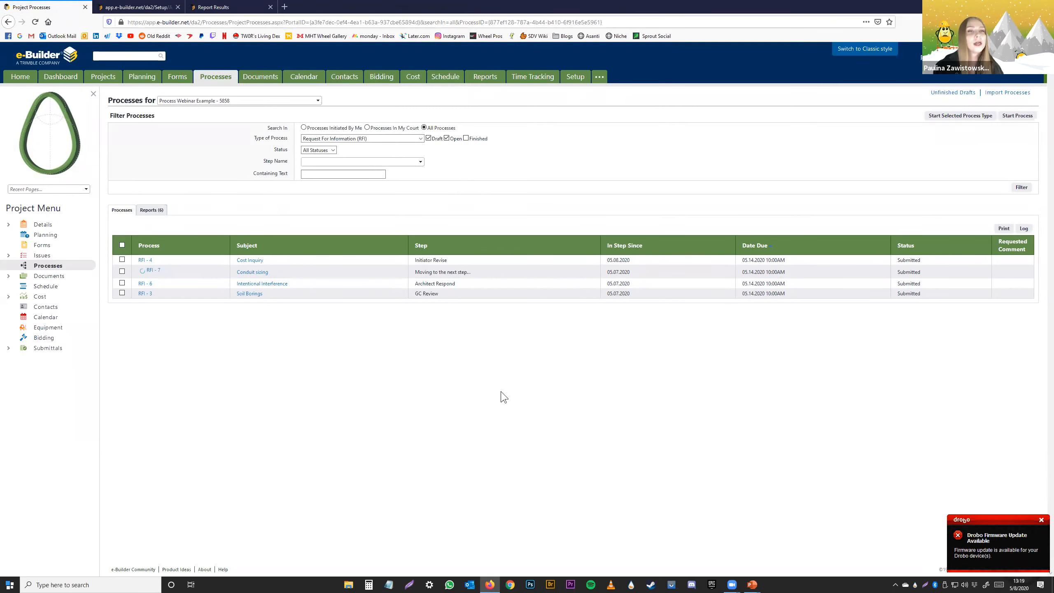
View RFI-00007 - Conduit sizing.pdf in the project's 03.01.03 RFI's documents folder, then close it
click(61, 280)
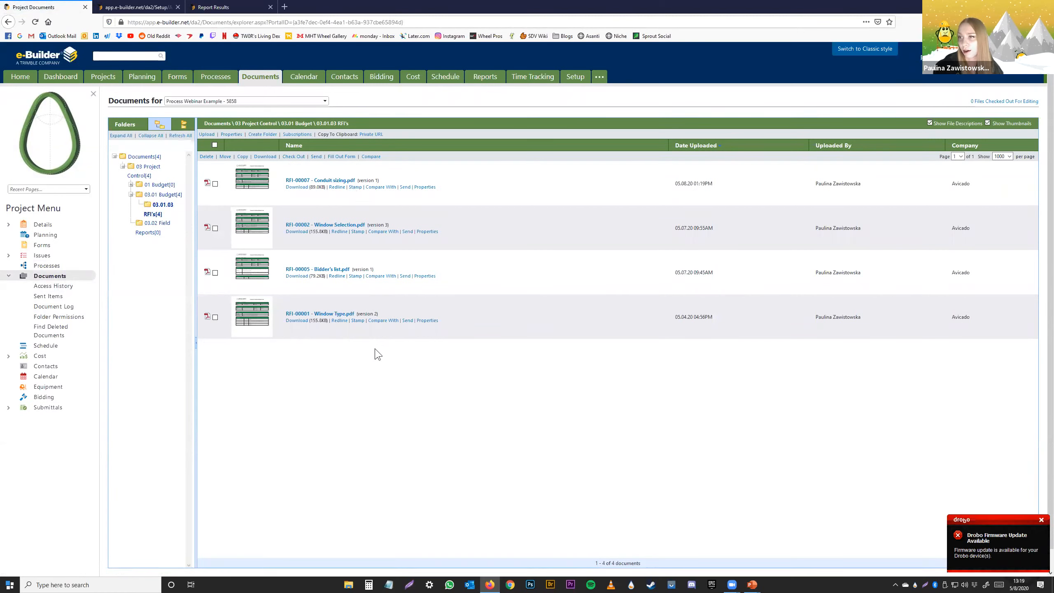
click(321, 181)
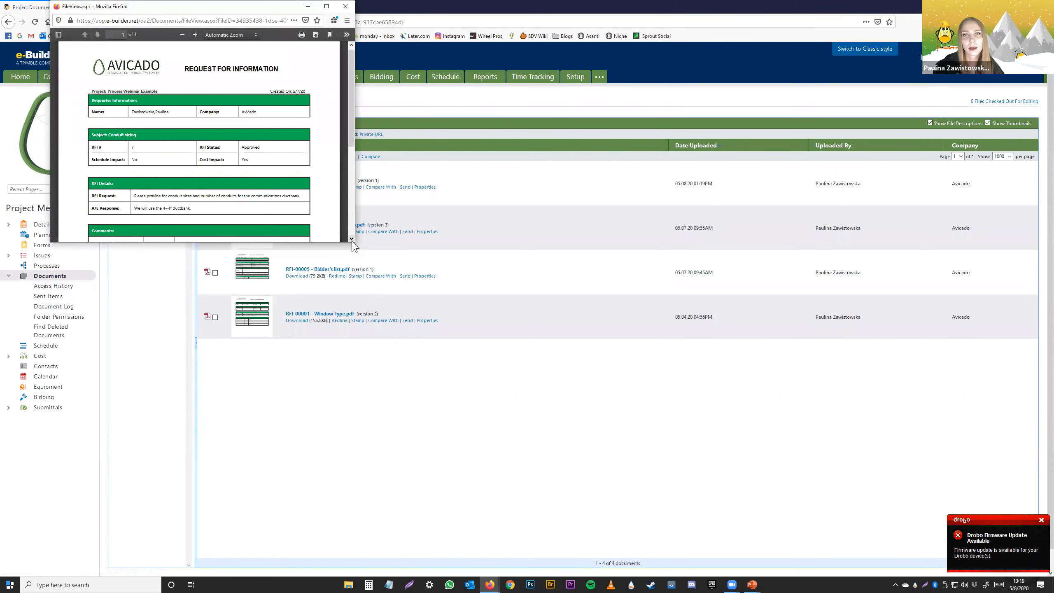
drag(352, 242, 600, 378)
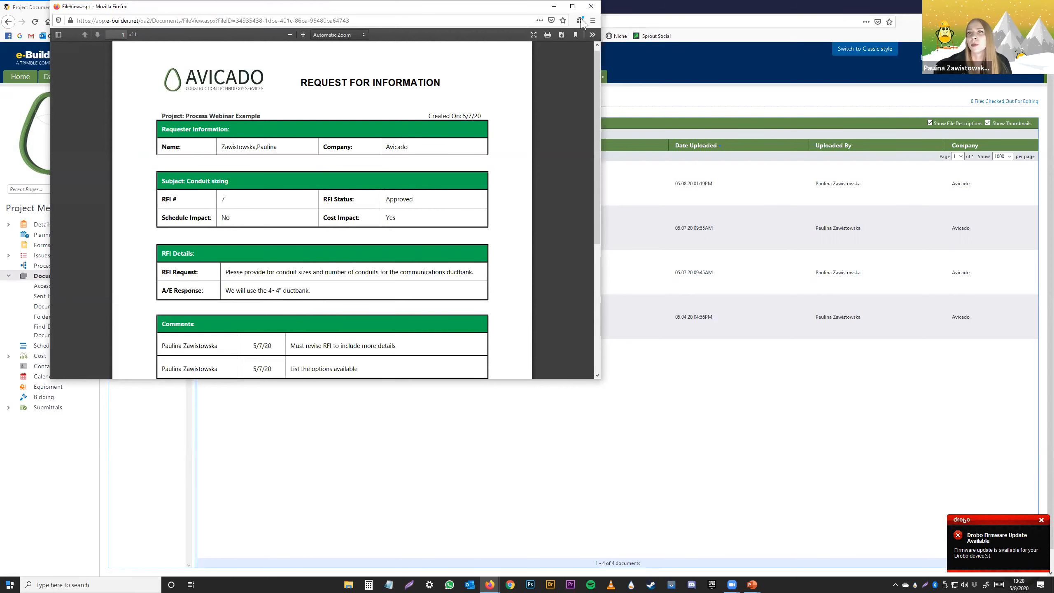
drag(535, 7, 624, 132)
click(680, 132)
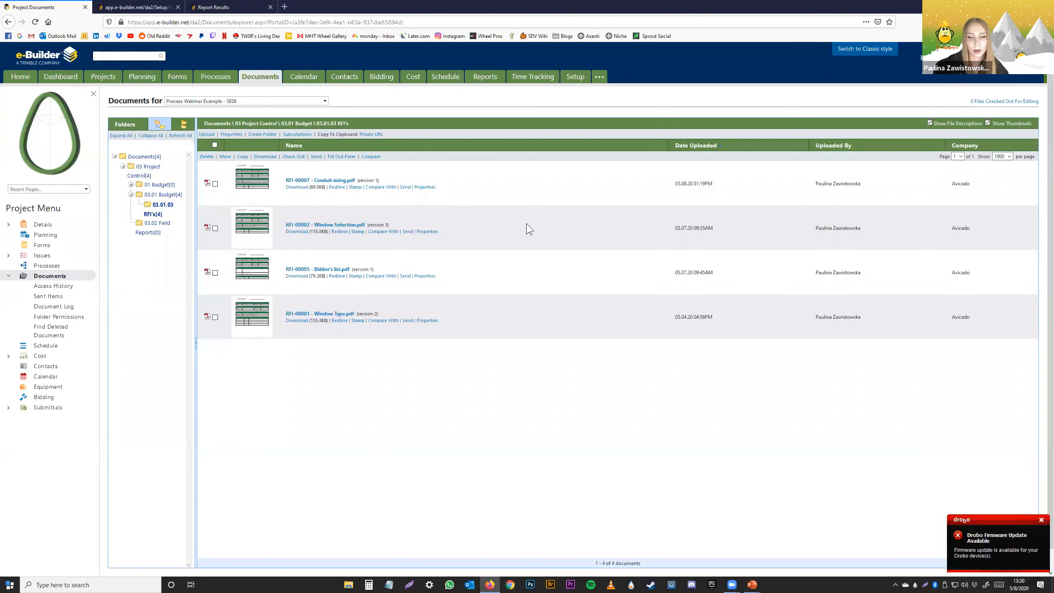
Switch back to the PowerPoint slide show and advance to the Escalations use case slide
key(alt+Tab)
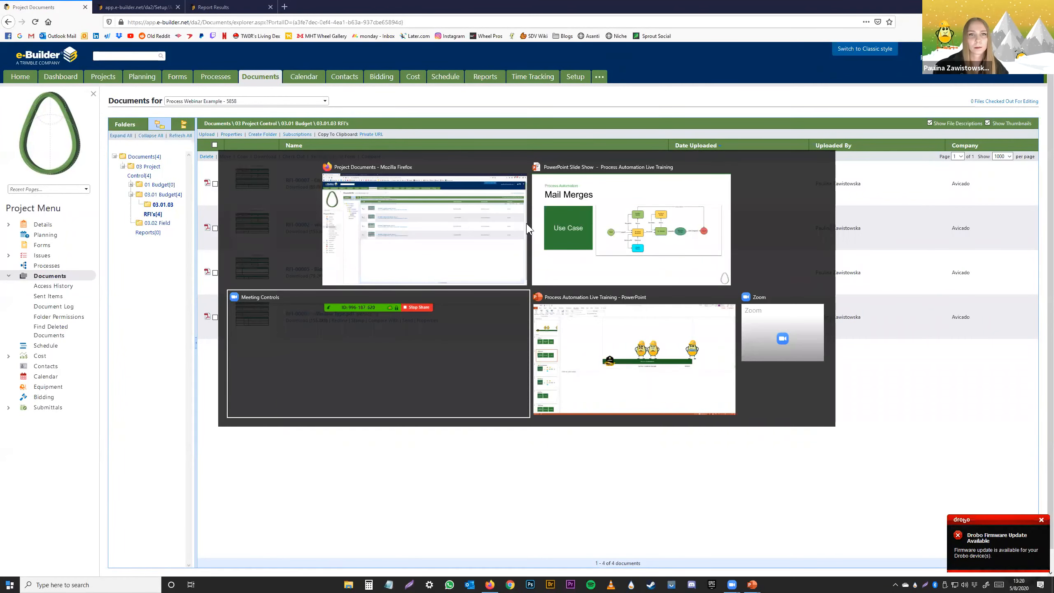
key(alt+Tab)
key(alt+Tab)
key(alt+Tab)
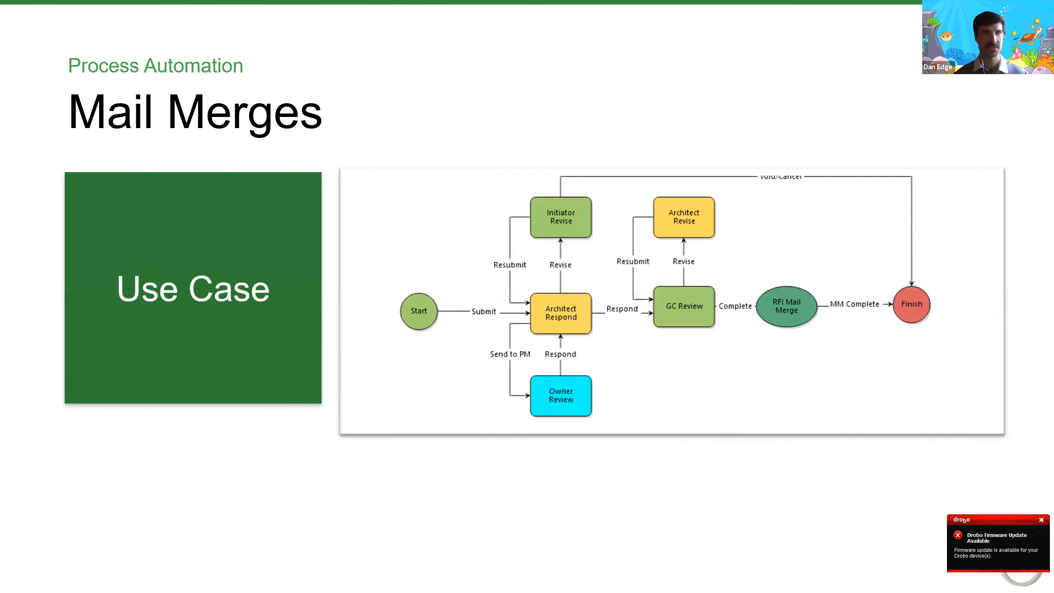
key(Right)
key(Right)
key(Right)
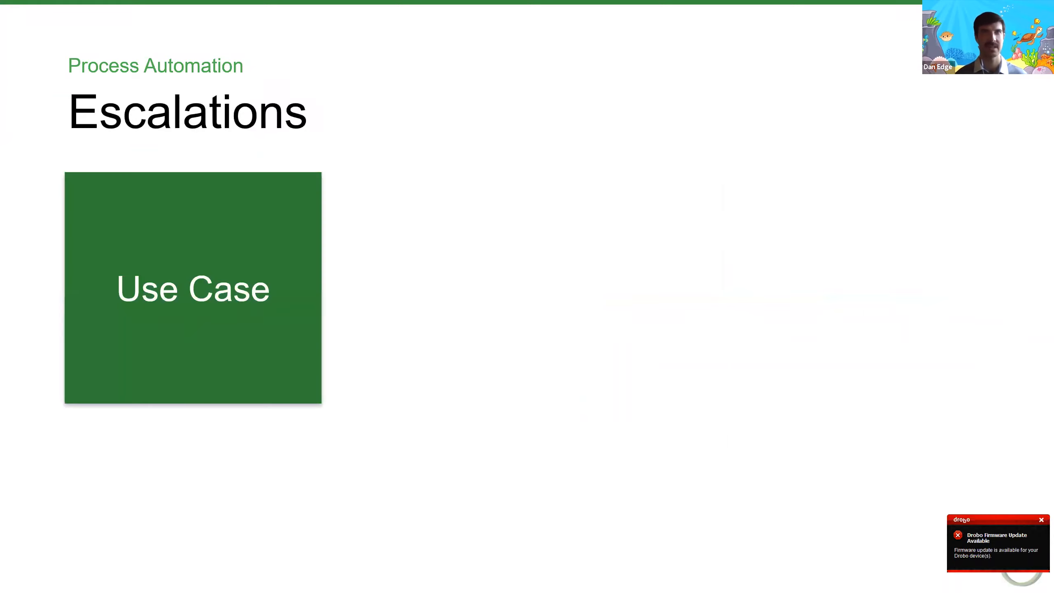